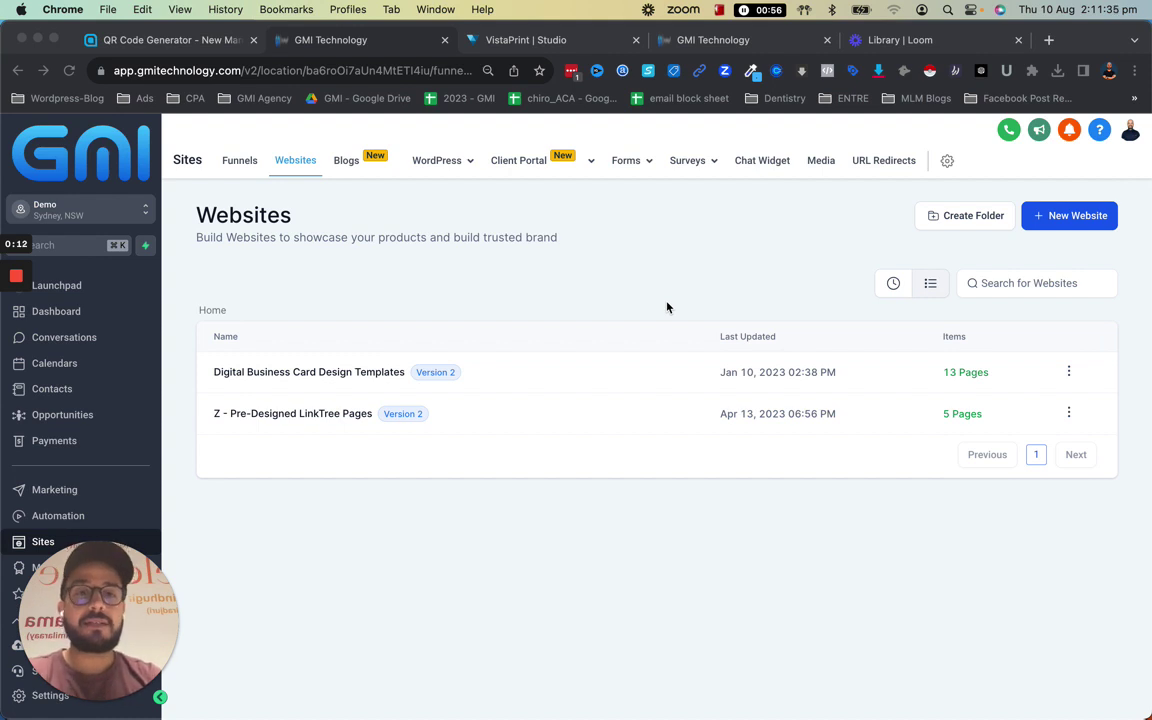
- Create a new website from templates, choosing the Radiant Smiles dental template
click(395, 502)
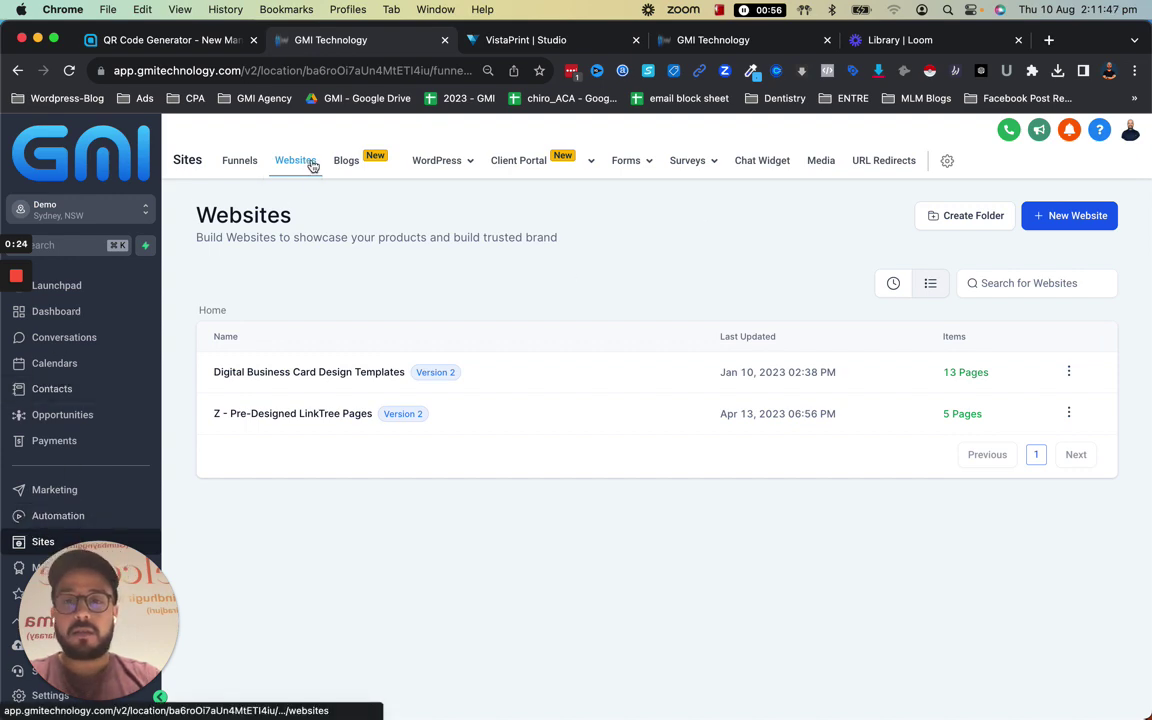
click(1055, 216)
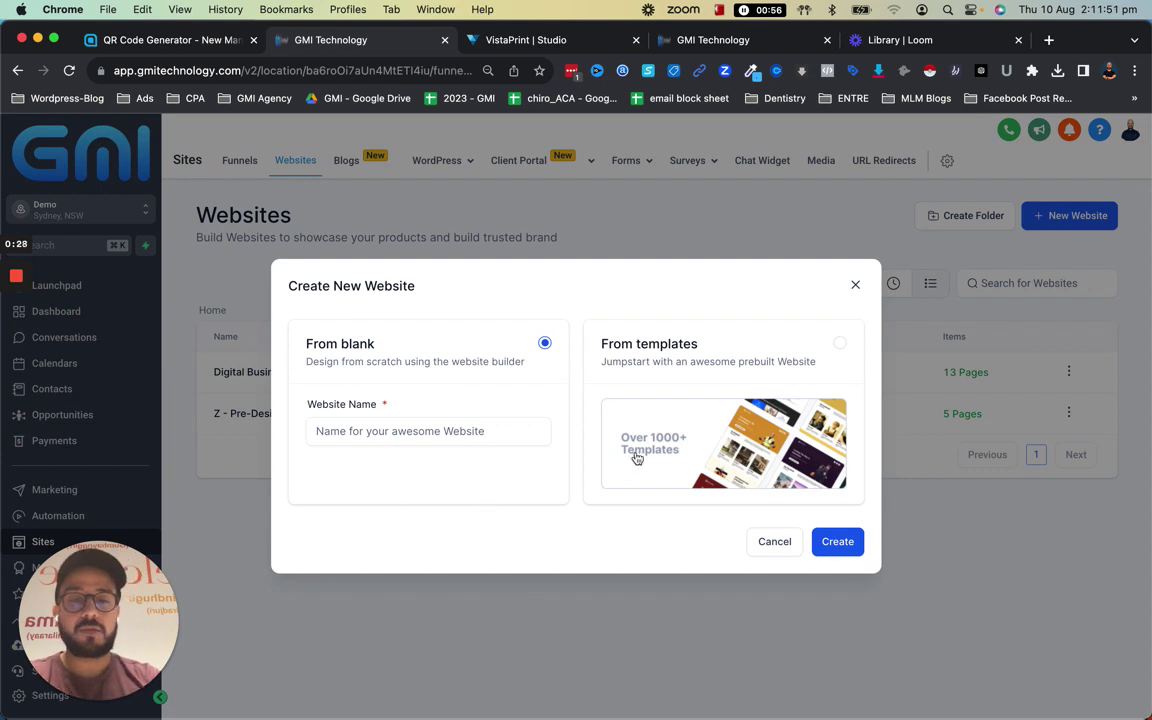
click(635, 455)
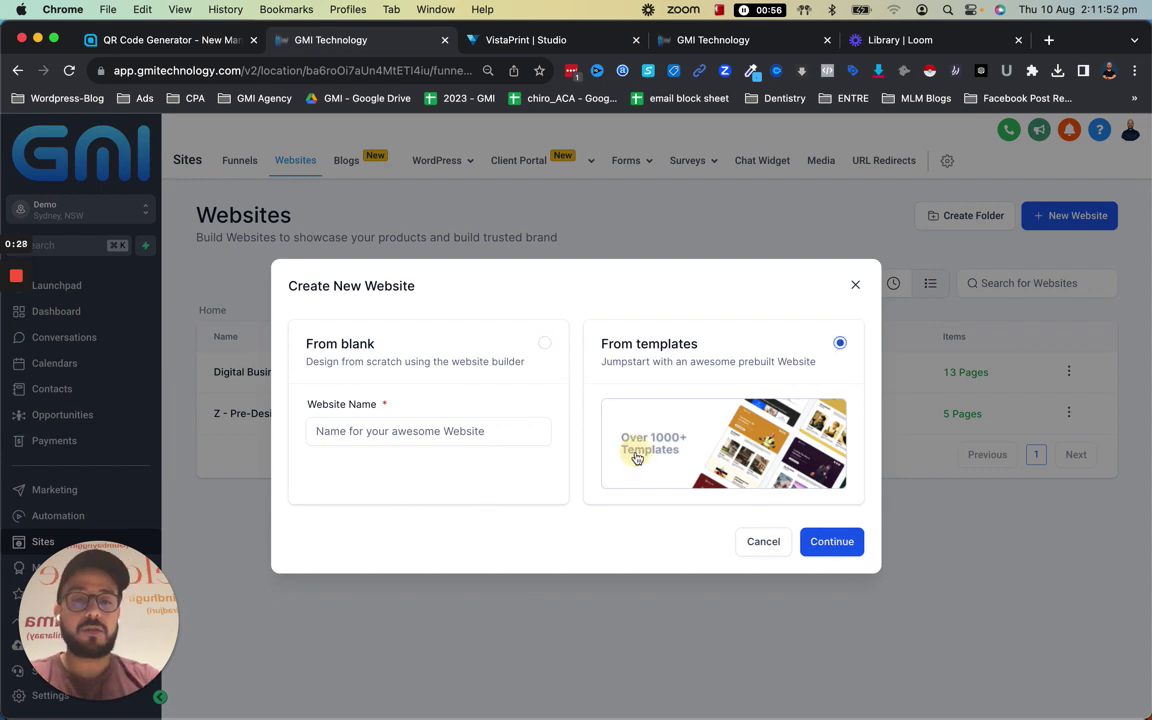
click(833, 541)
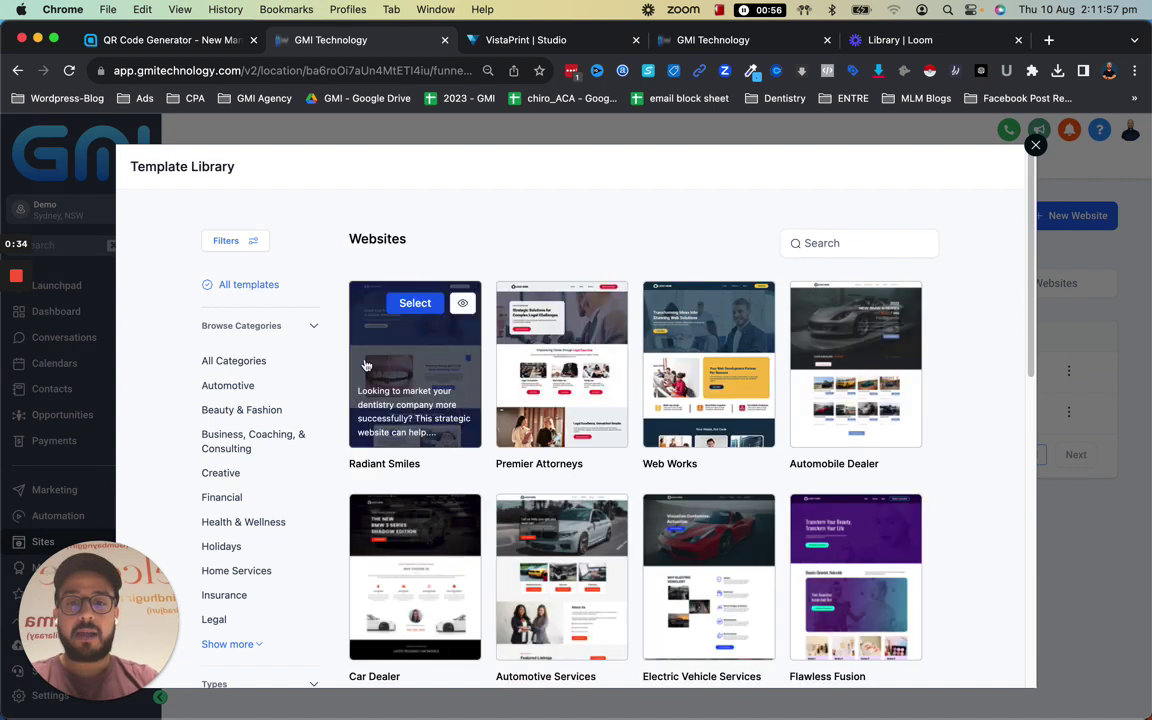
click(413, 305)
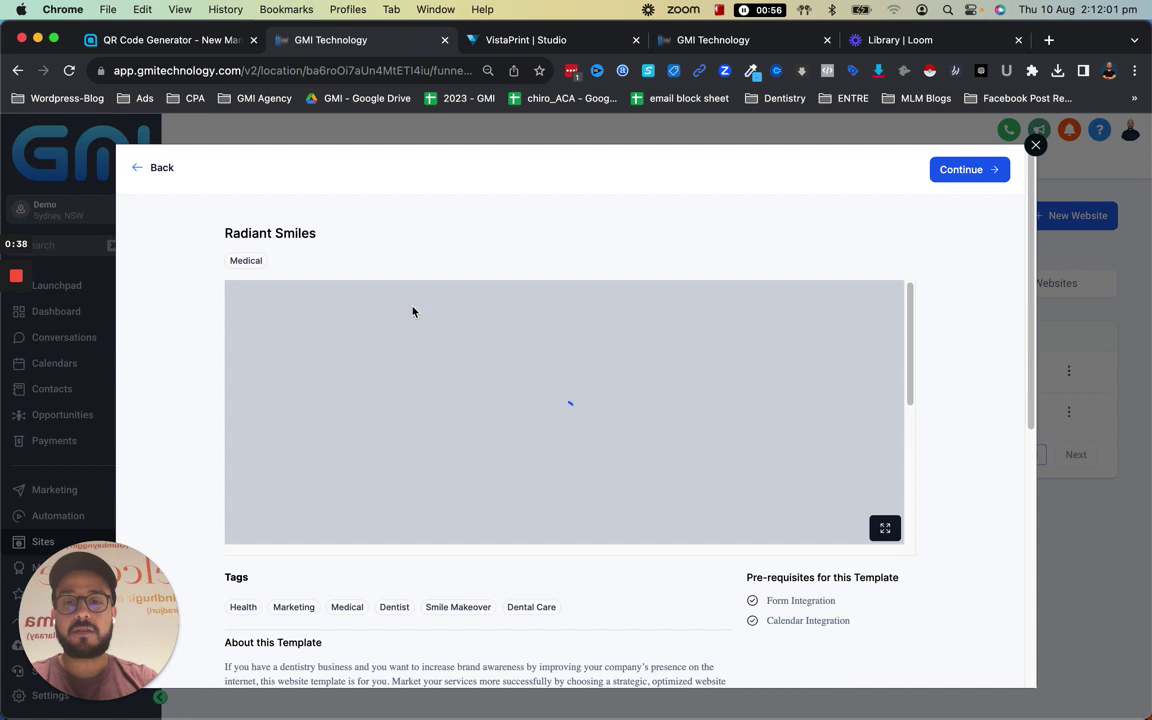
click(974, 174)
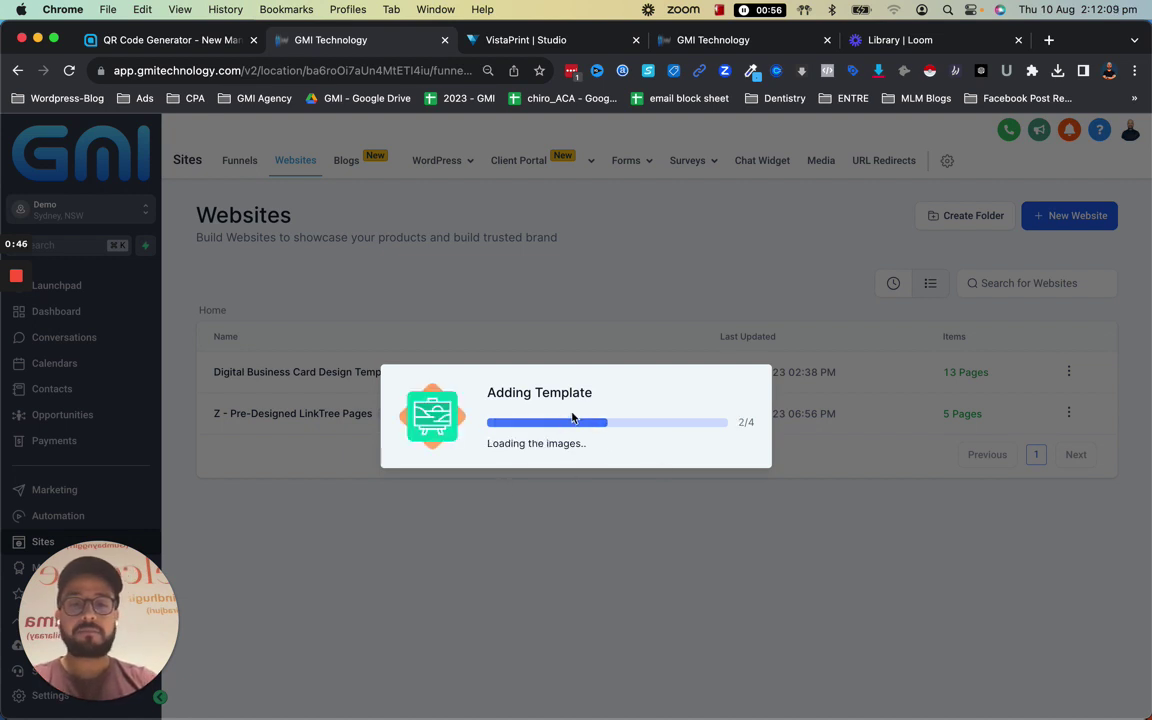
mouse_move(2, 290)
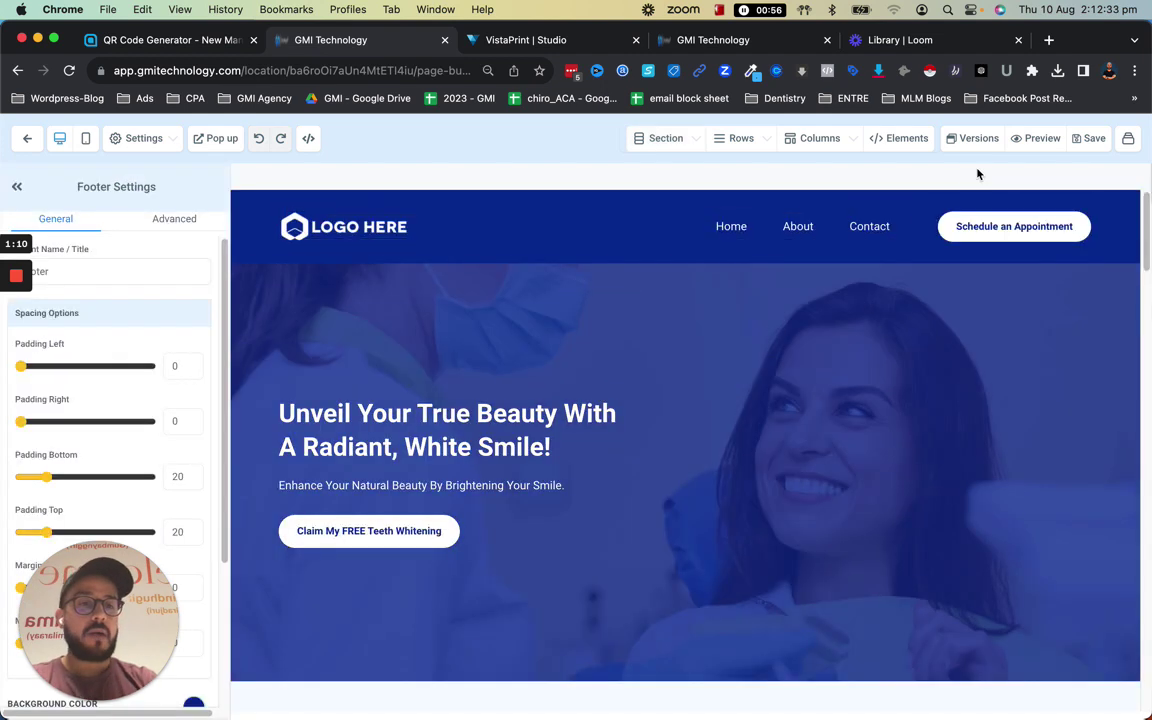
- Preview the home page in a new tab and scroll through its sections
click(1037, 139)
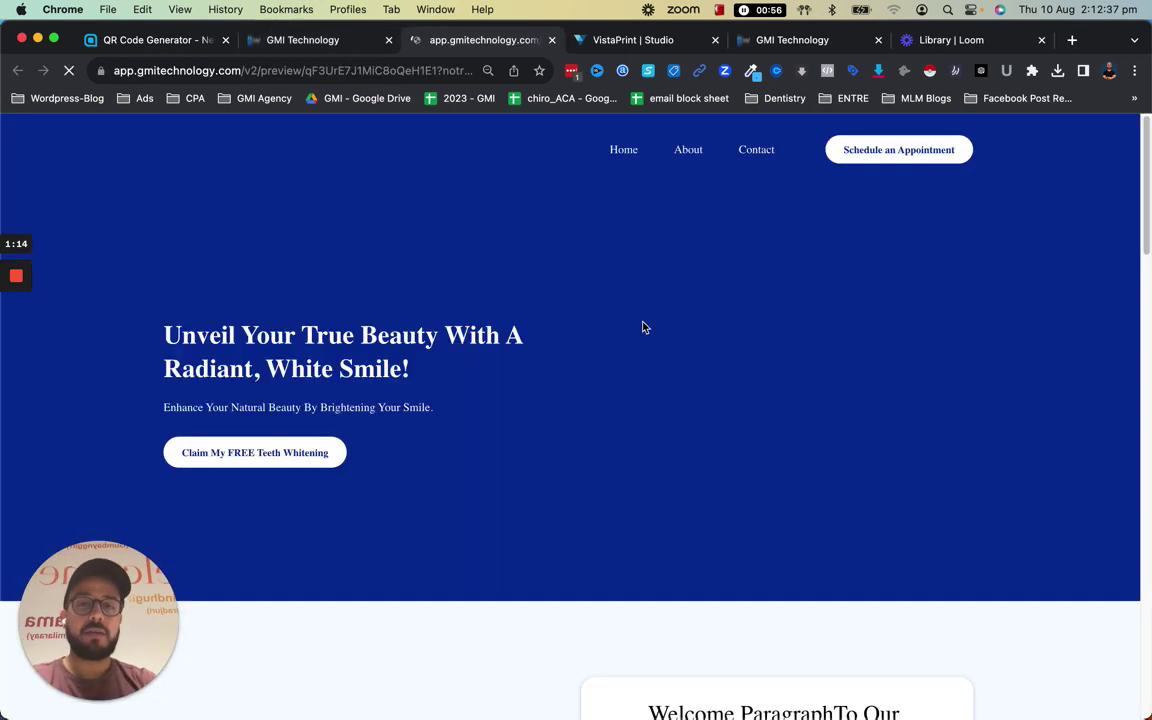
scroll(530, 290, down, 5)
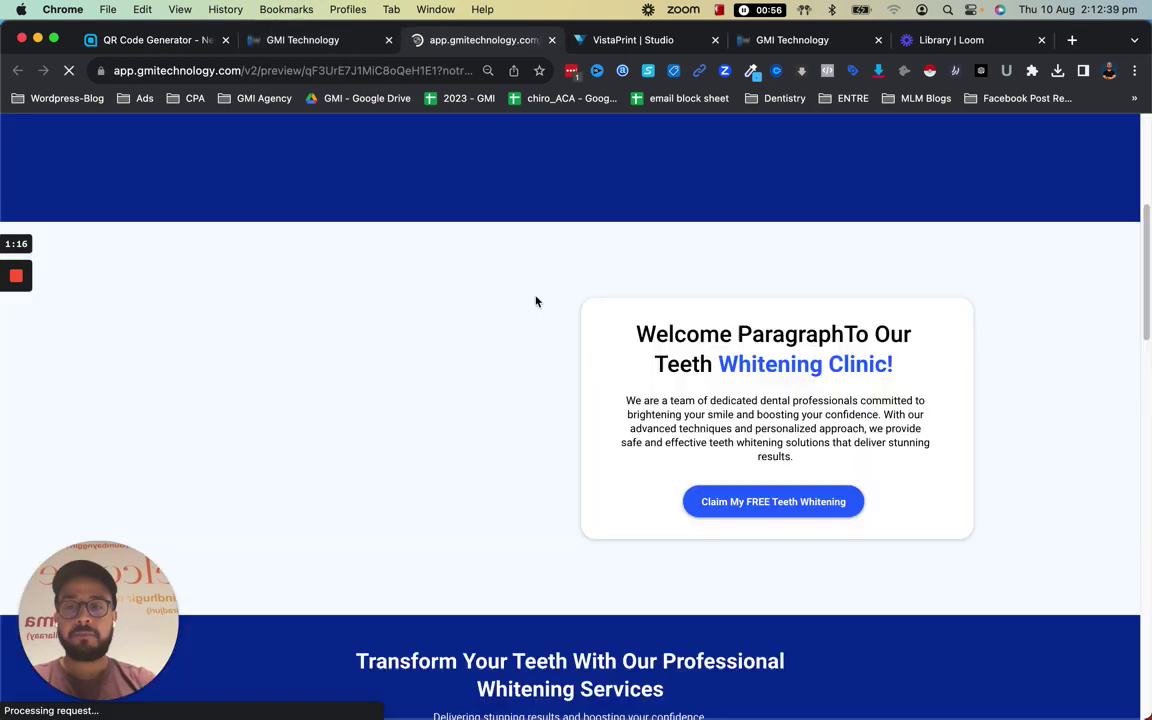
scroll(680, 440, up, 5)
scroll(625, 465, down, 10)
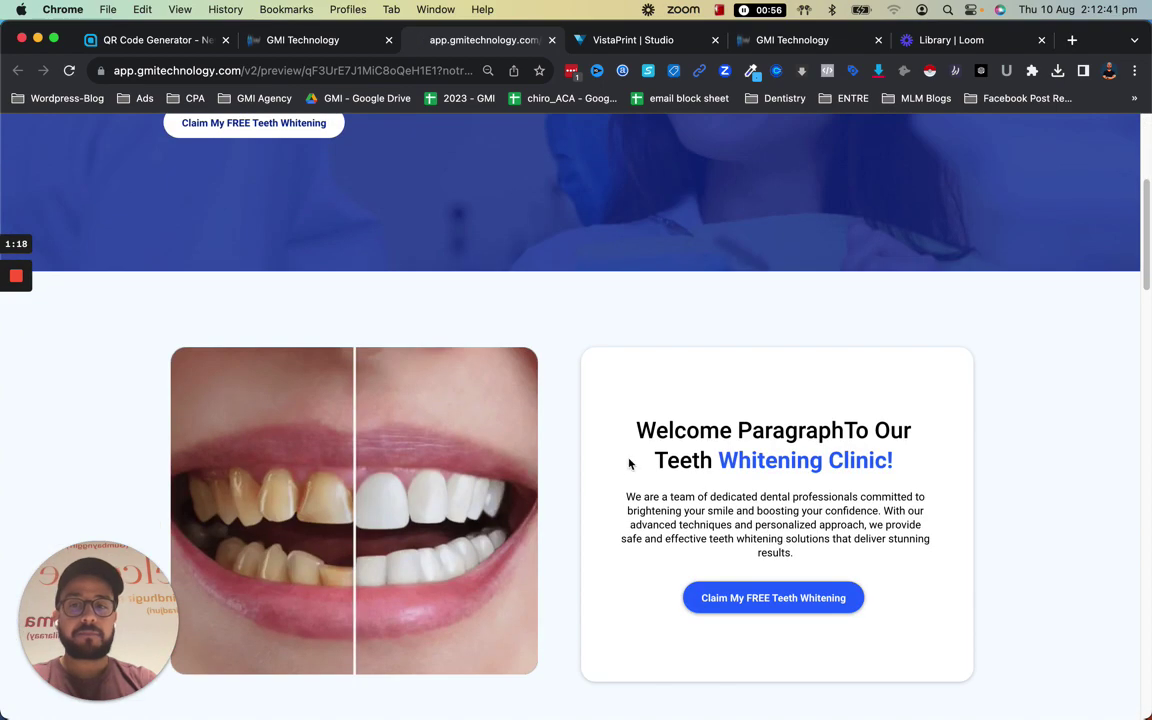
scroll(580, 390, down, 15)
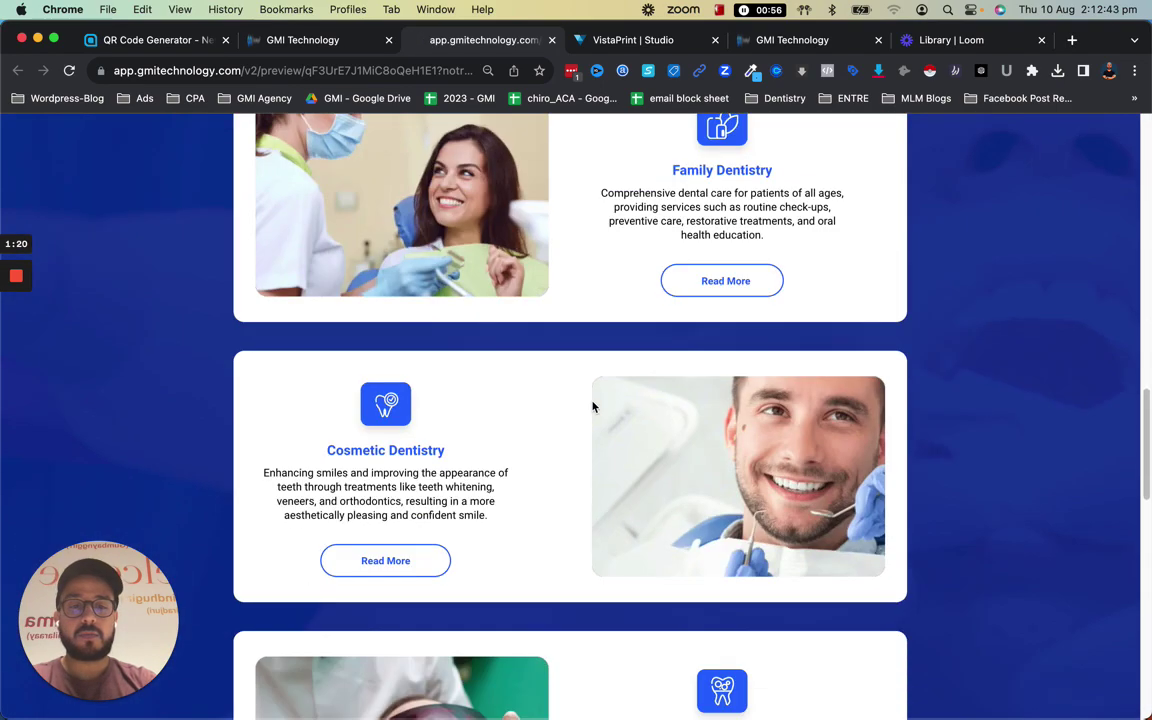
scroll(700, 460, down, 3)
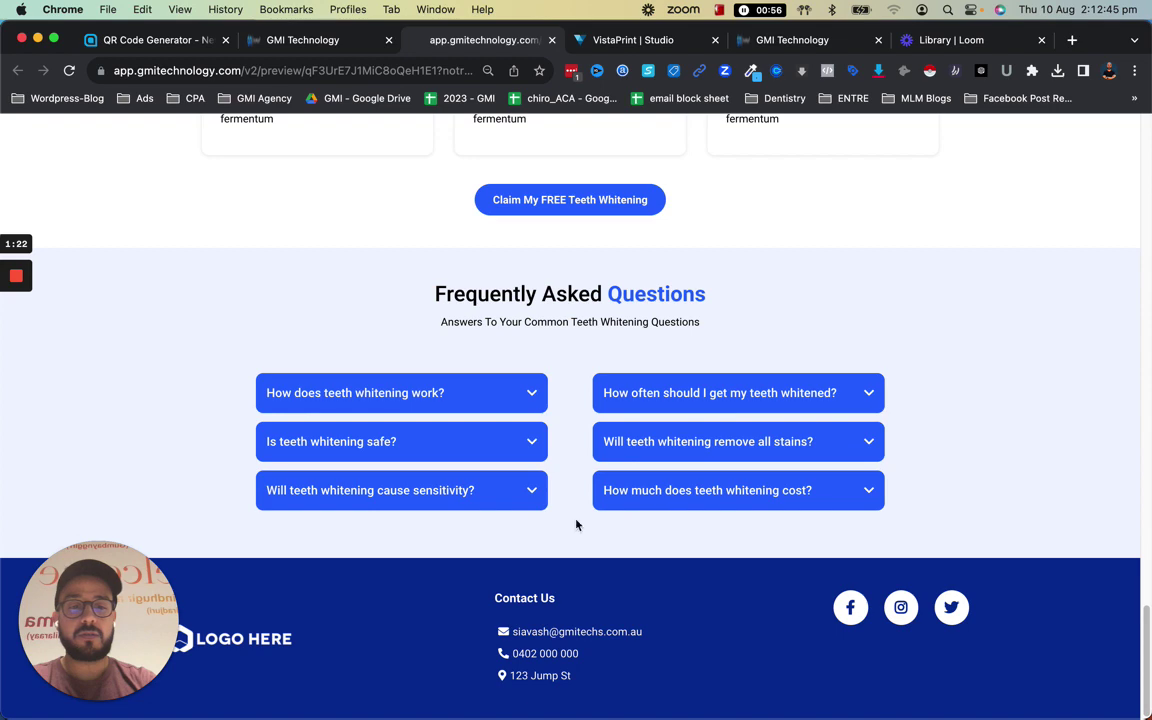
- Expand and collapse the first FAQ, 'Is teeth whitening safe?' and the sensitivity answers
click(521, 399)
click(524, 394)
click(529, 438)
click(530, 438)
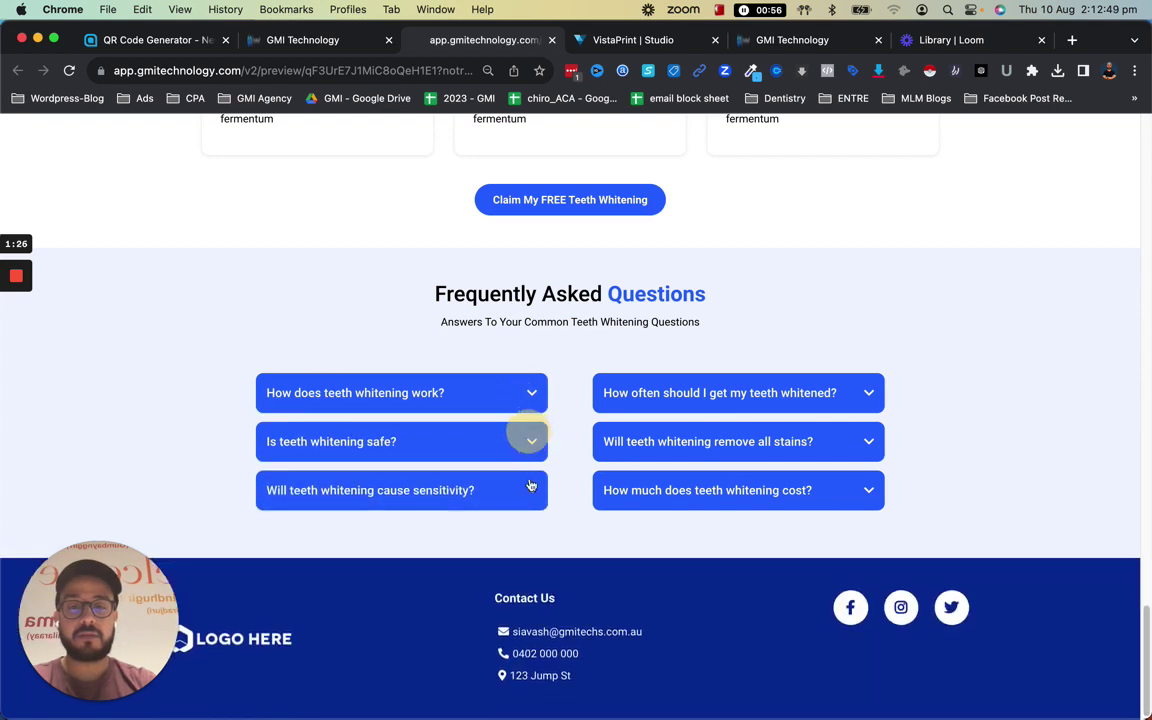
click(527, 489)
click(527, 489)
- Dismiss the subscribe popup and go back to the page builder tab
scroll(620, 585, up, 1)
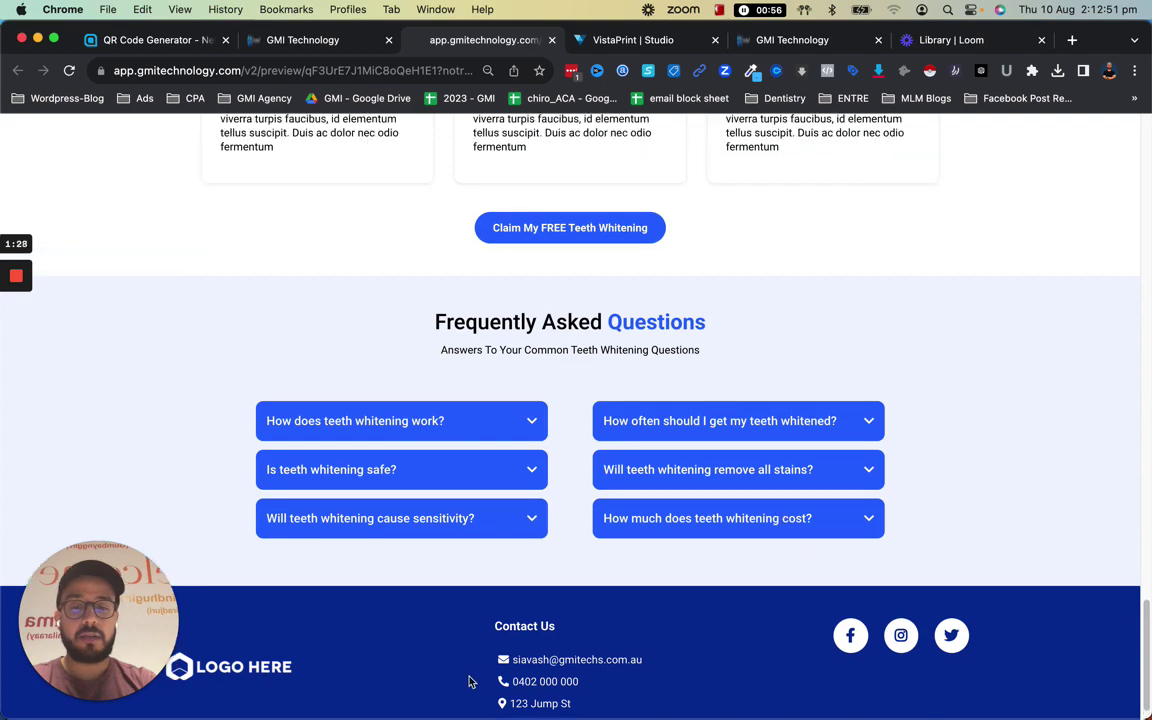
scroll(575, 670, down, 1)
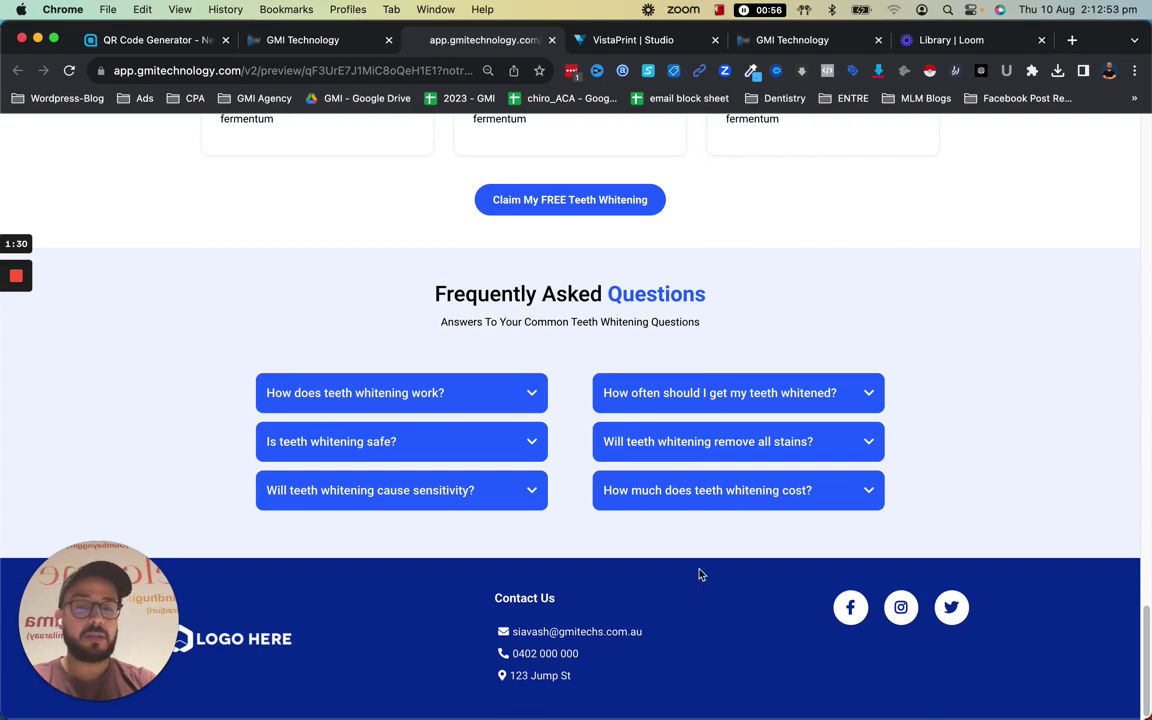
scroll(609, 470, up, 15)
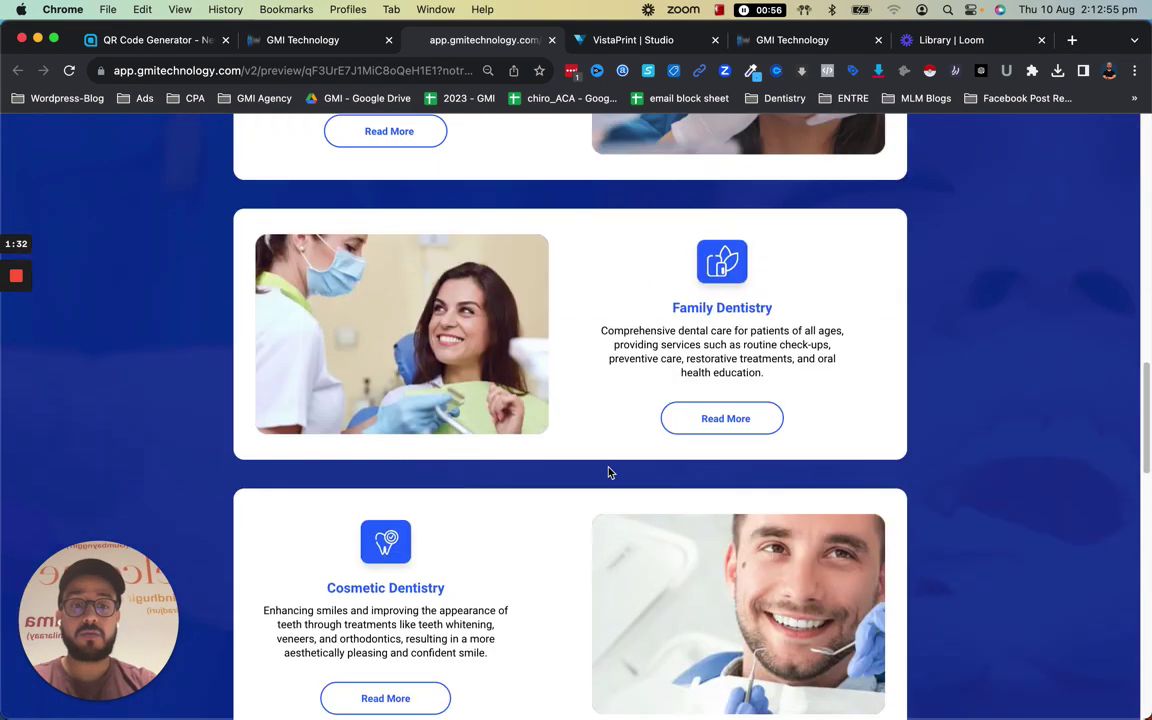
scroll(609, 472, up, 10)
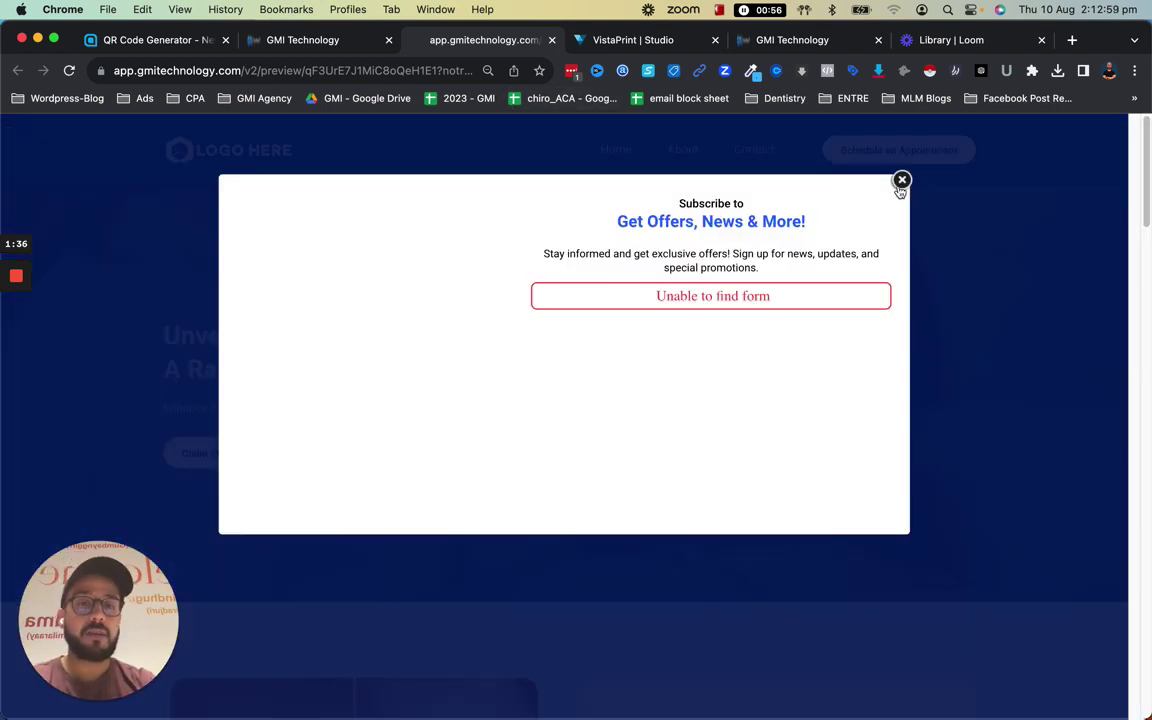
click(901, 181)
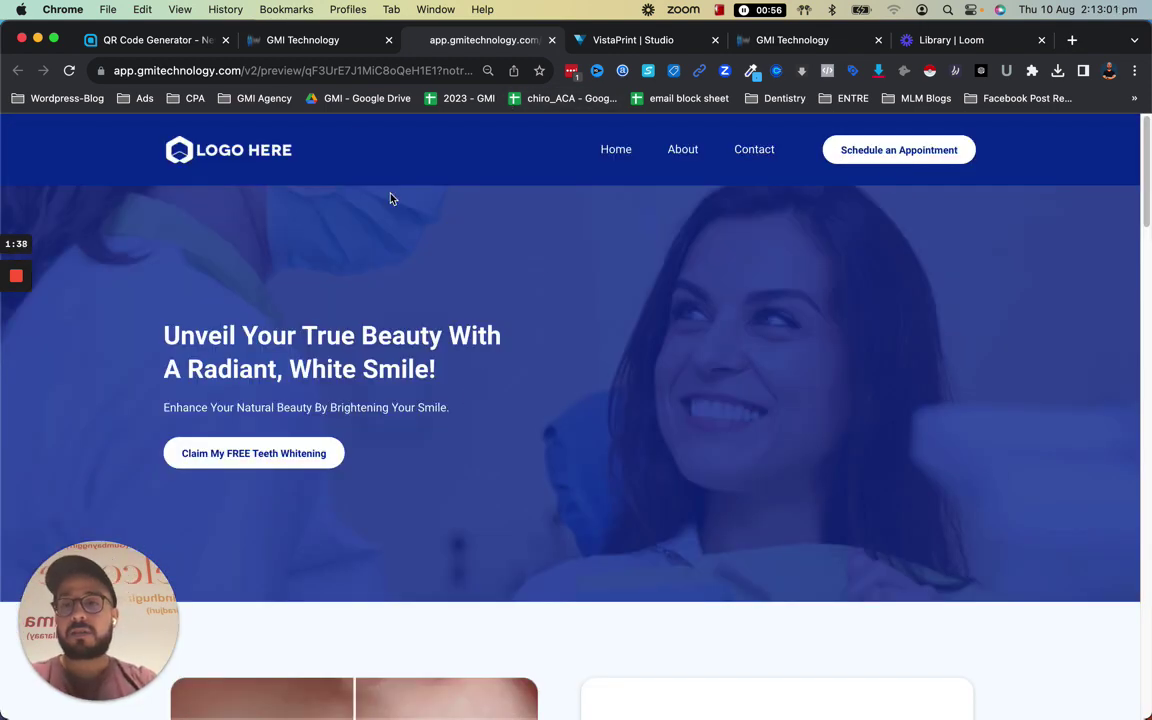
click(302, 40)
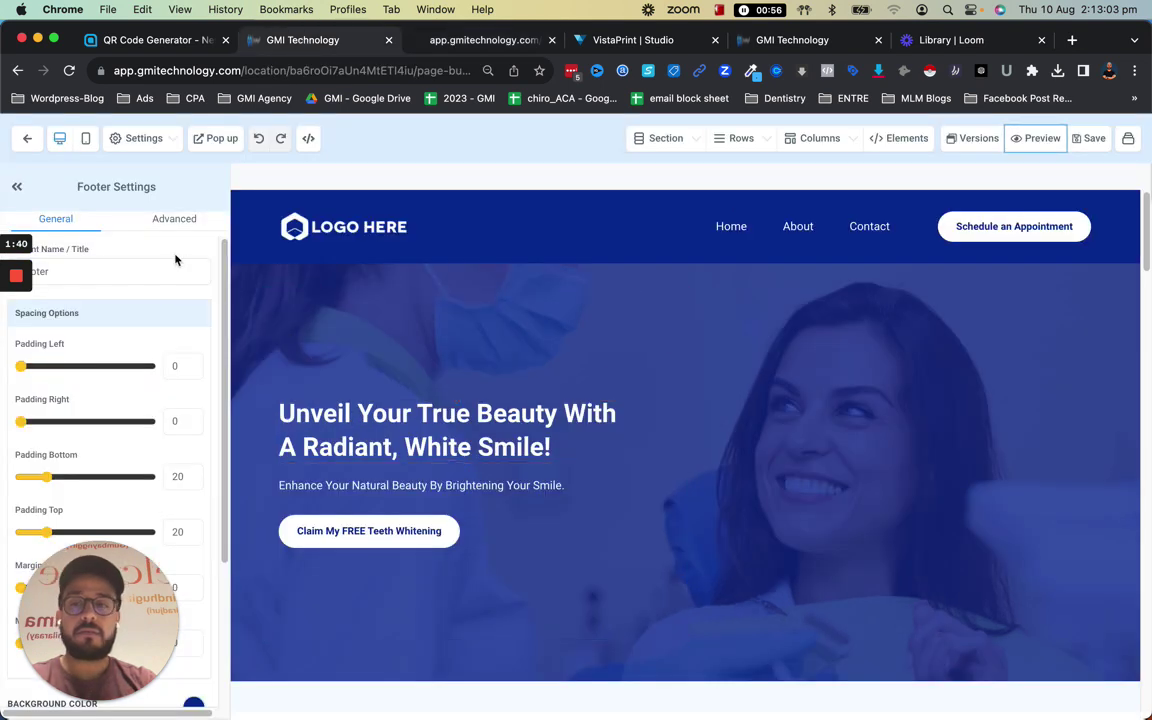
- Exit the editor to the Radiant Smiles page list and open the Forms builder
click(28, 139)
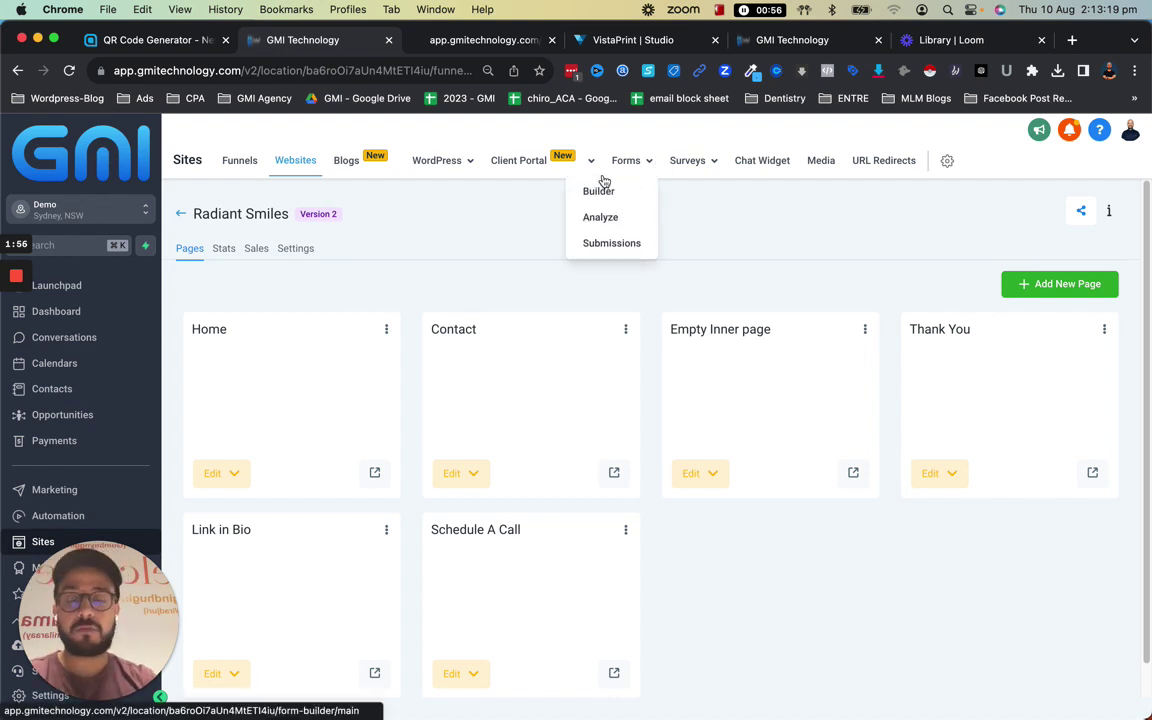
click(602, 185)
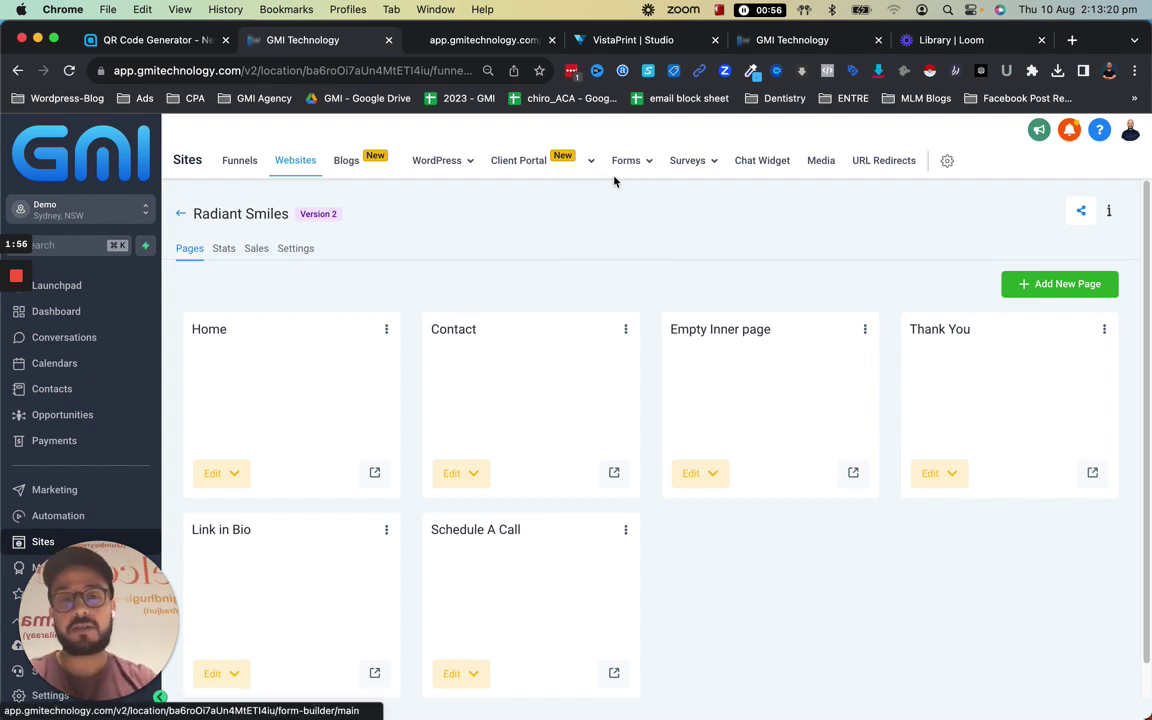
- Open chat widget settings, select the intro message, and toggle the chat bubble greeting off and on
click(763, 163)
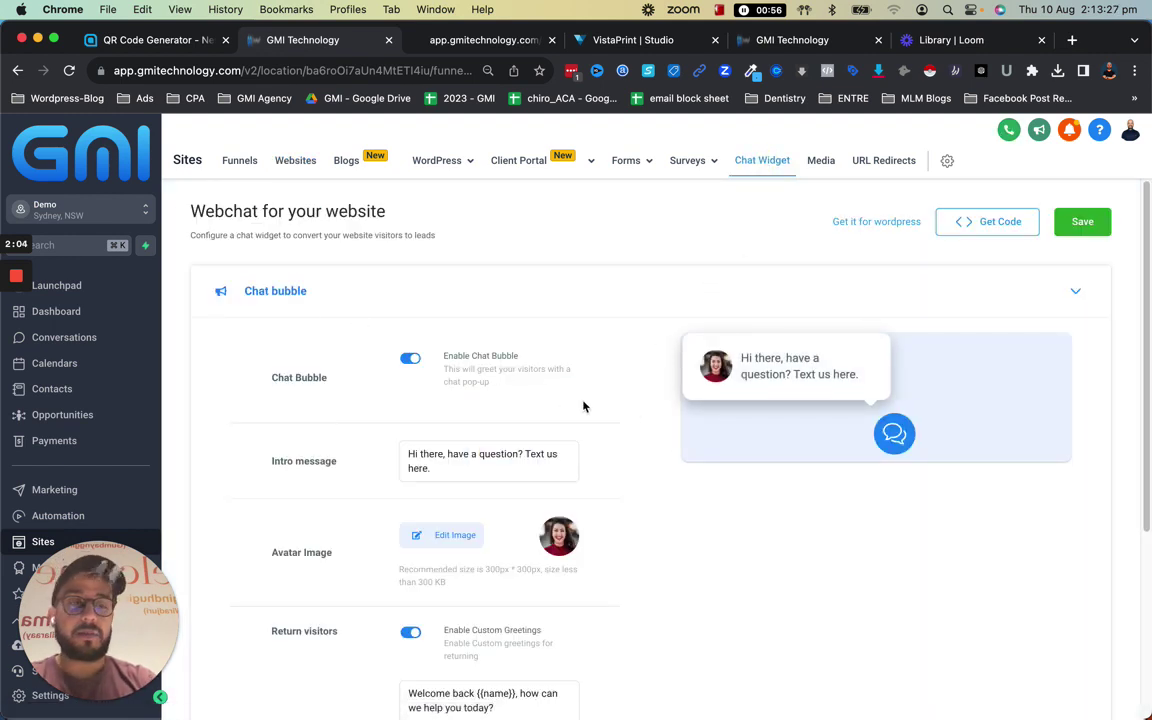
scroll(585, 406, down, 1)
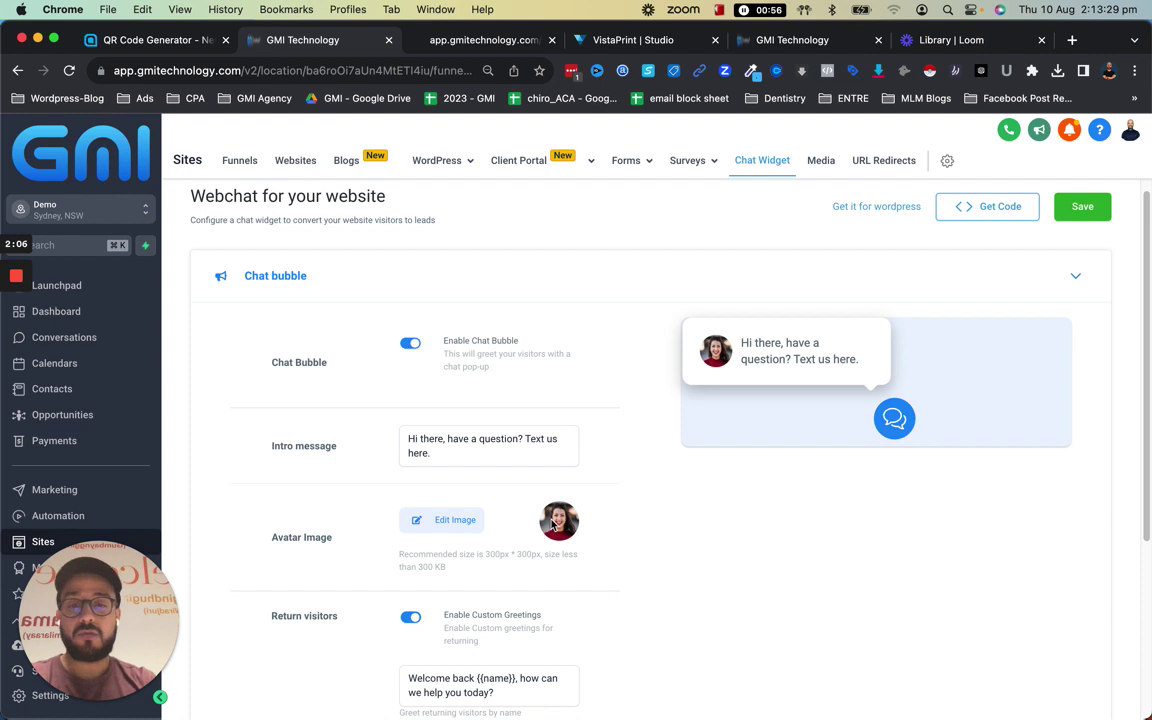
click(458, 445)
triple_click(413, 438)
scroll(397, 398, down, 1)
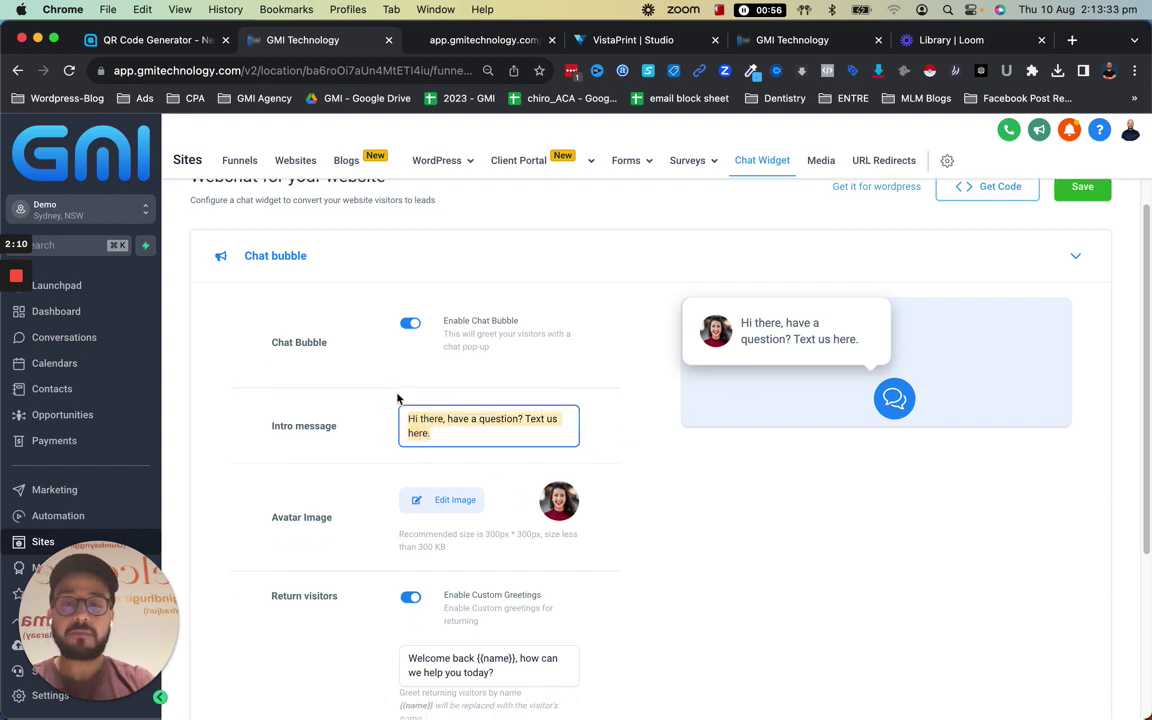
click(407, 325)
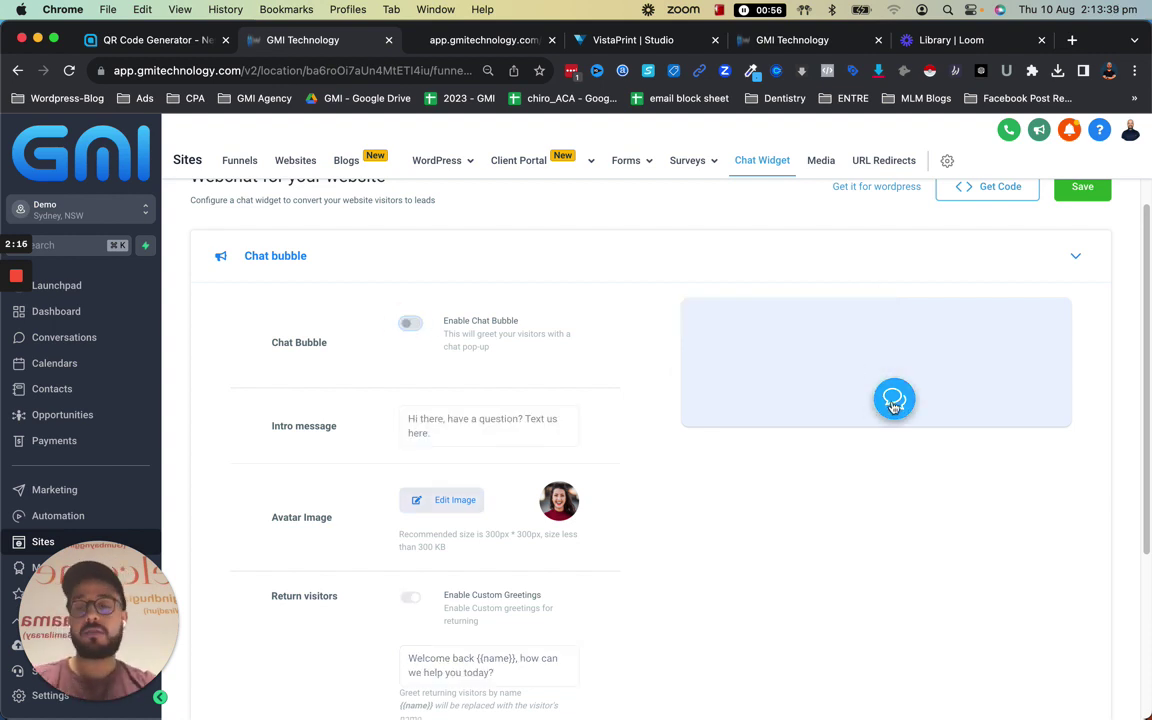
click(410, 325)
scroll(427, 465, down, 3)
- Select the full returning-visitor greeting text
click(499, 517)
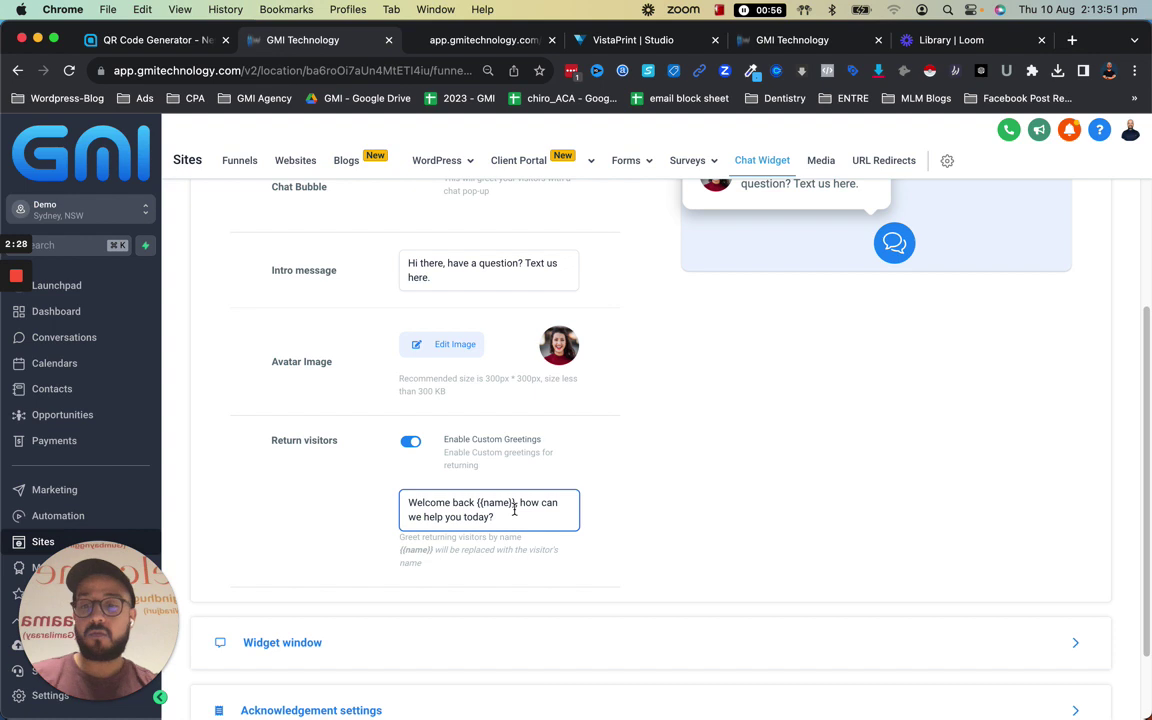
drag(502, 519, 411, 503)
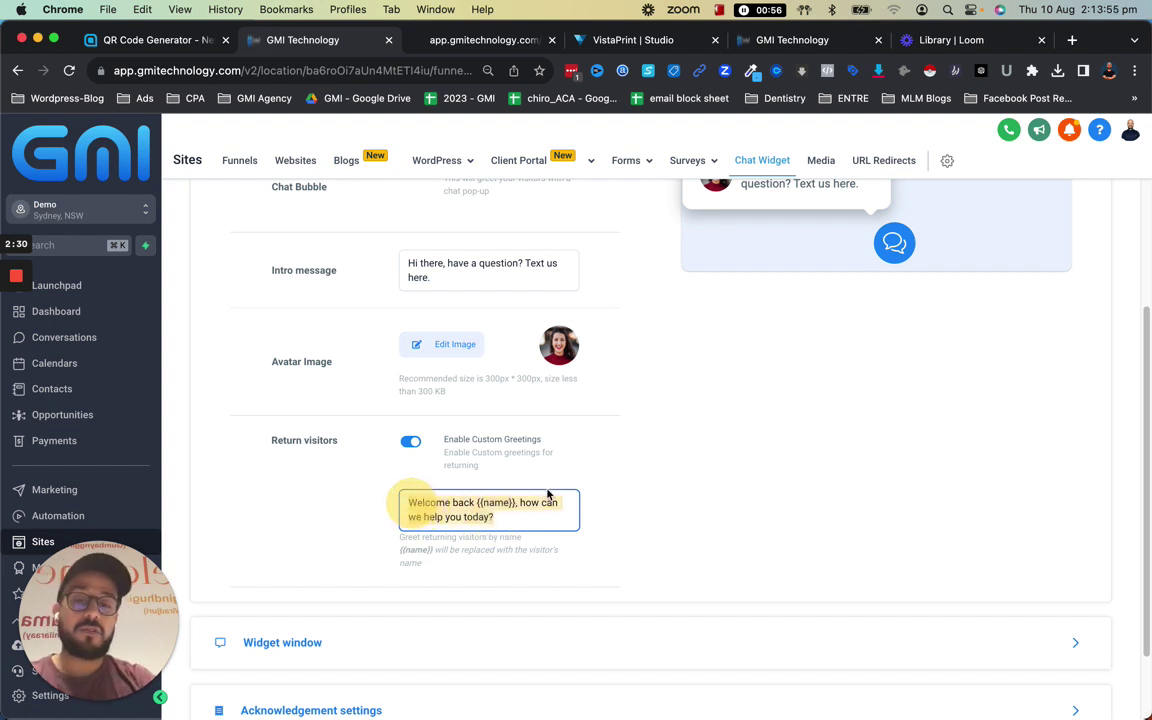
scroll(600, 457, down, 1)
scroll(600, 457, up, 3)
scroll(600, 457, down, 1)
scroll(600, 457, down, 5)
scroll(604, 517, up, 1)
- Expand the Widget window section and review its fields and #188bf6 colour preview
click(319, 571)
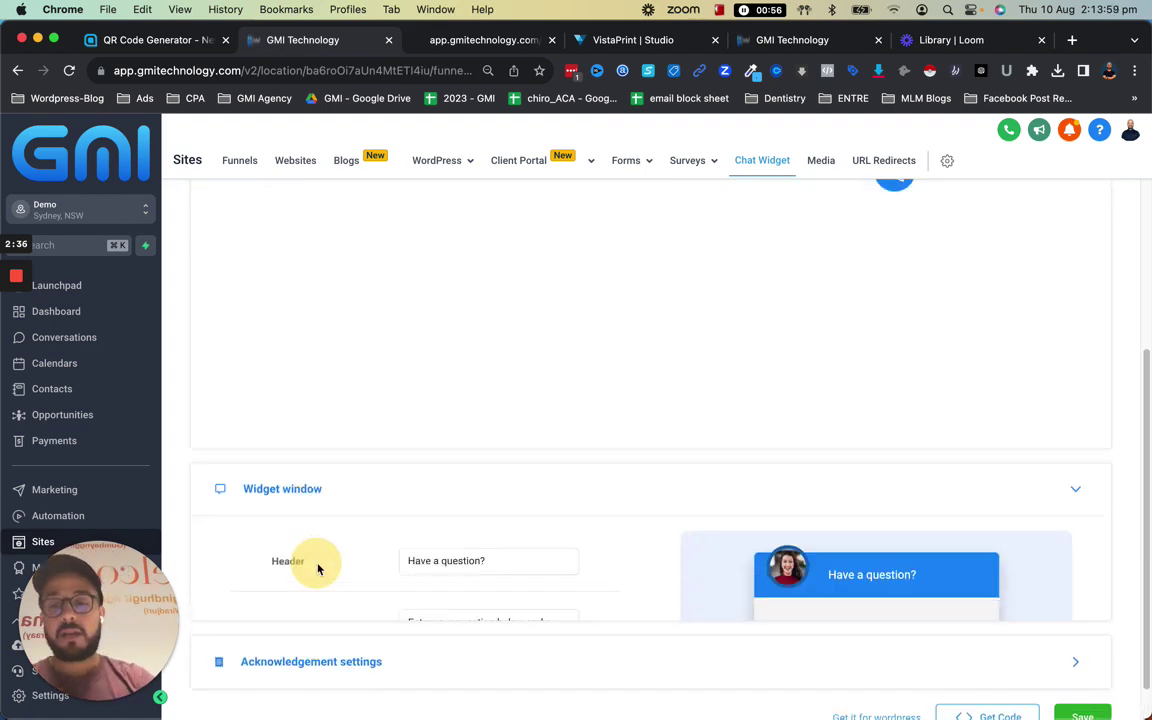
scroll(314, 560, down, 5)
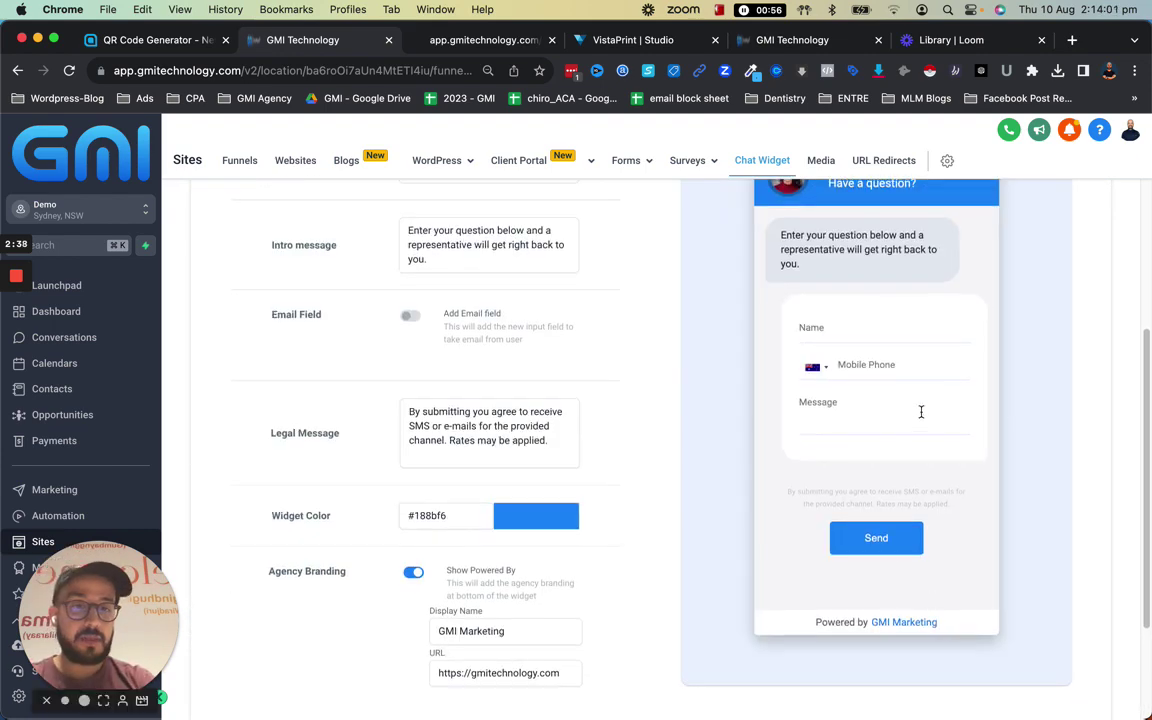
scroll(784, 562, up, 3)
scroll(842, 450, down, 4)
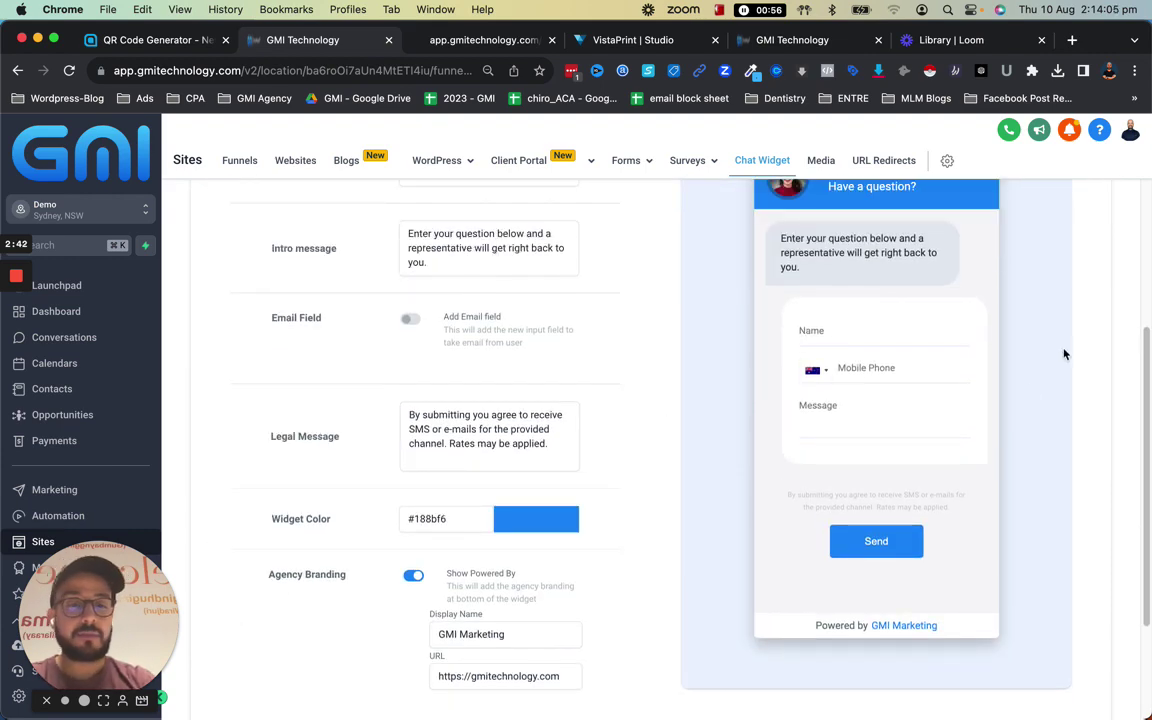
scroll(476, 441, down, 4)
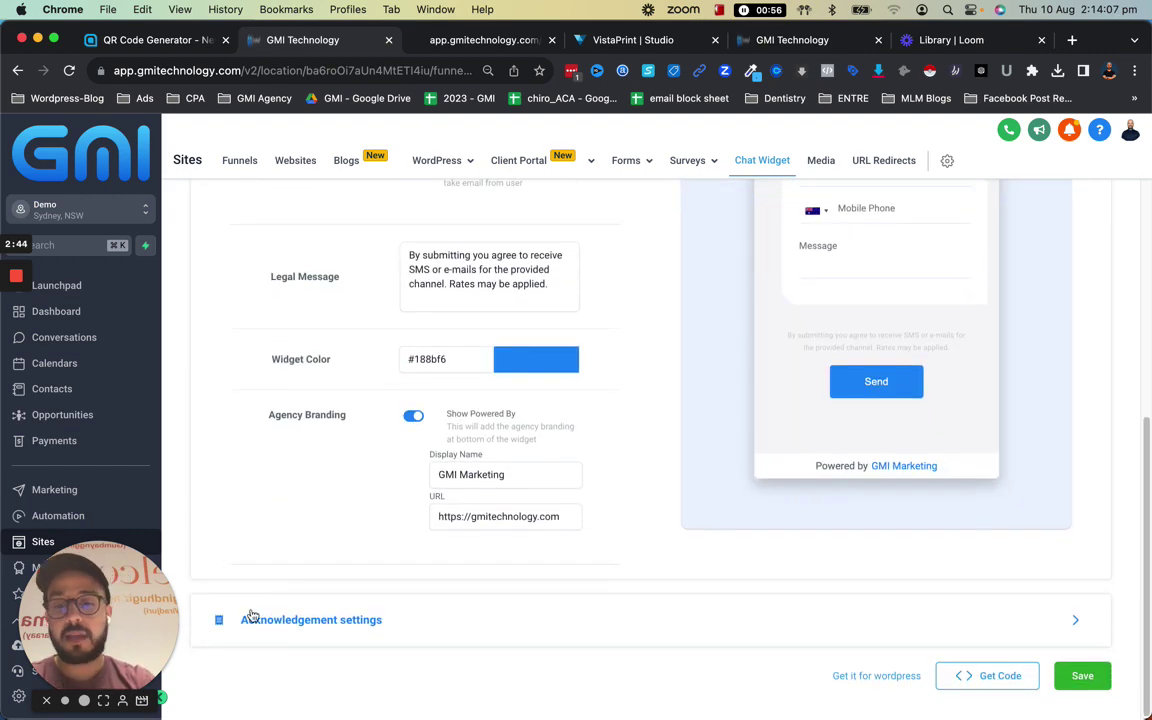
- Expand acknowledgement settings with the 'Thank You!' greeting, then view and close the embed code
click(252, 617)
scroll(446, 612, down, 8)
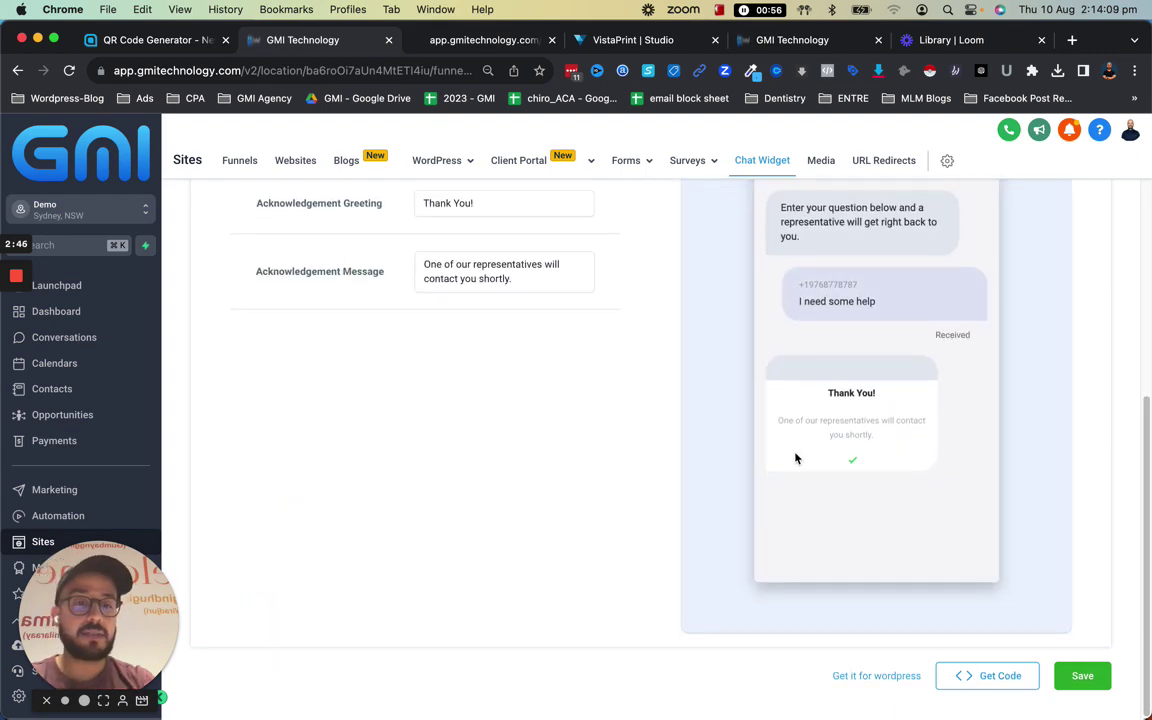
scroll(796, 458, up, 6)
scroll(806, 547, up, 2)
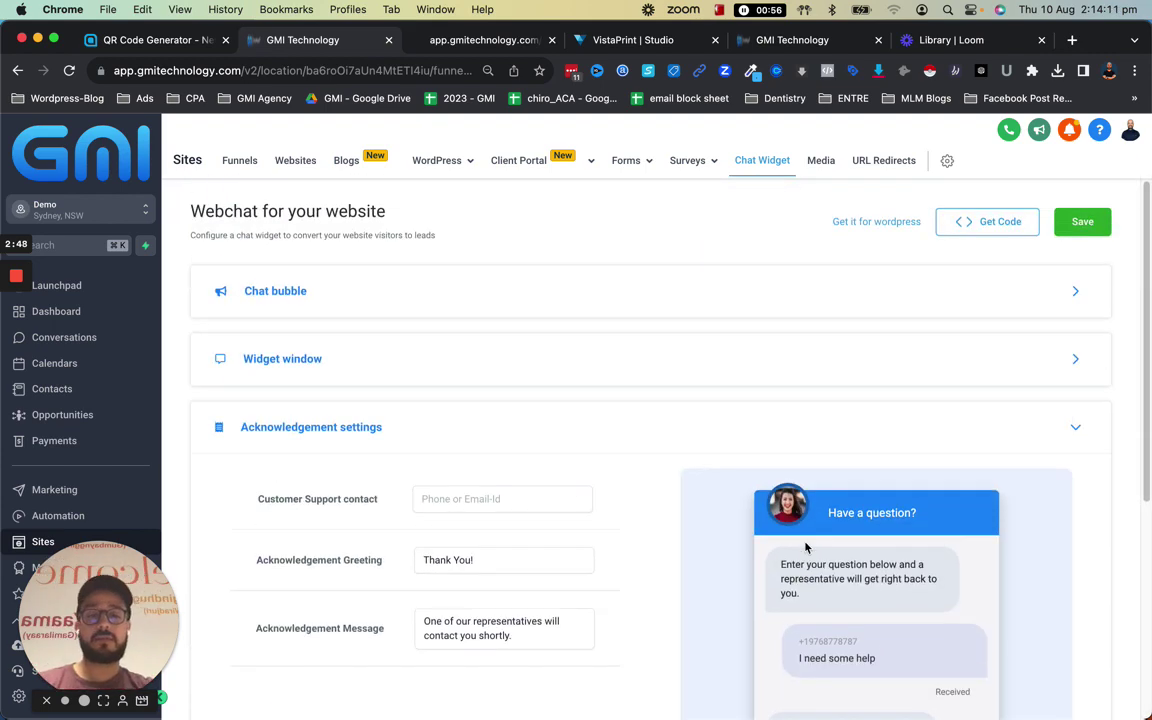
click(985, 223)
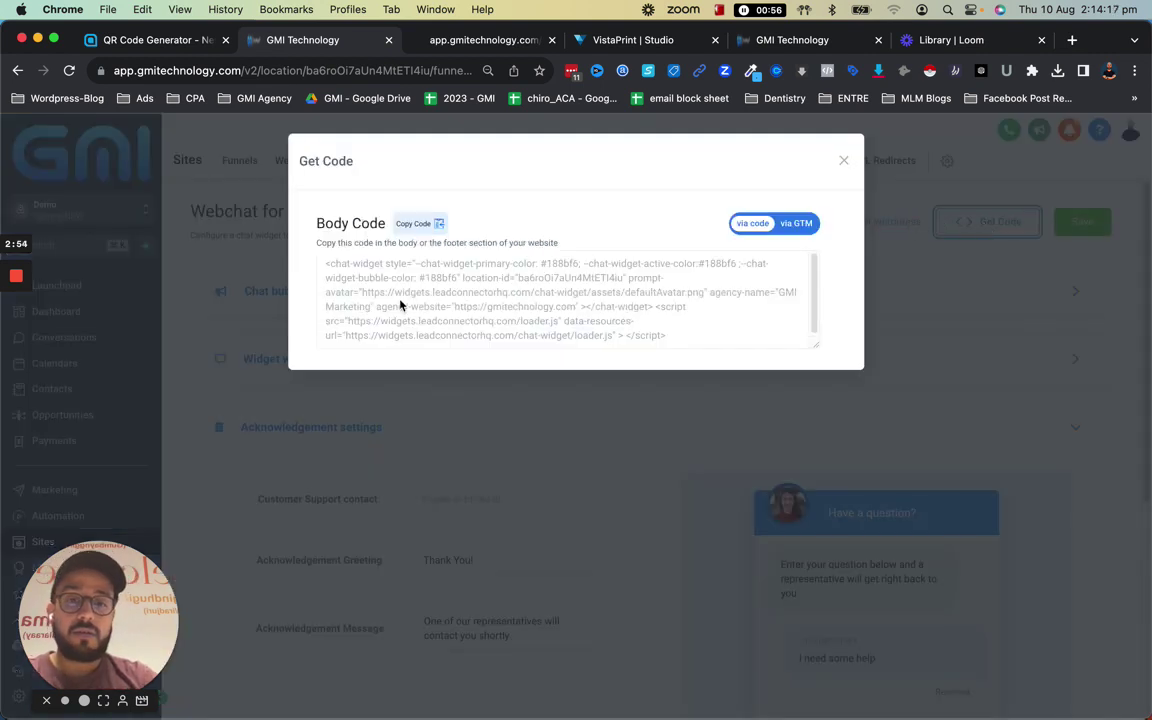
click(845, 162)
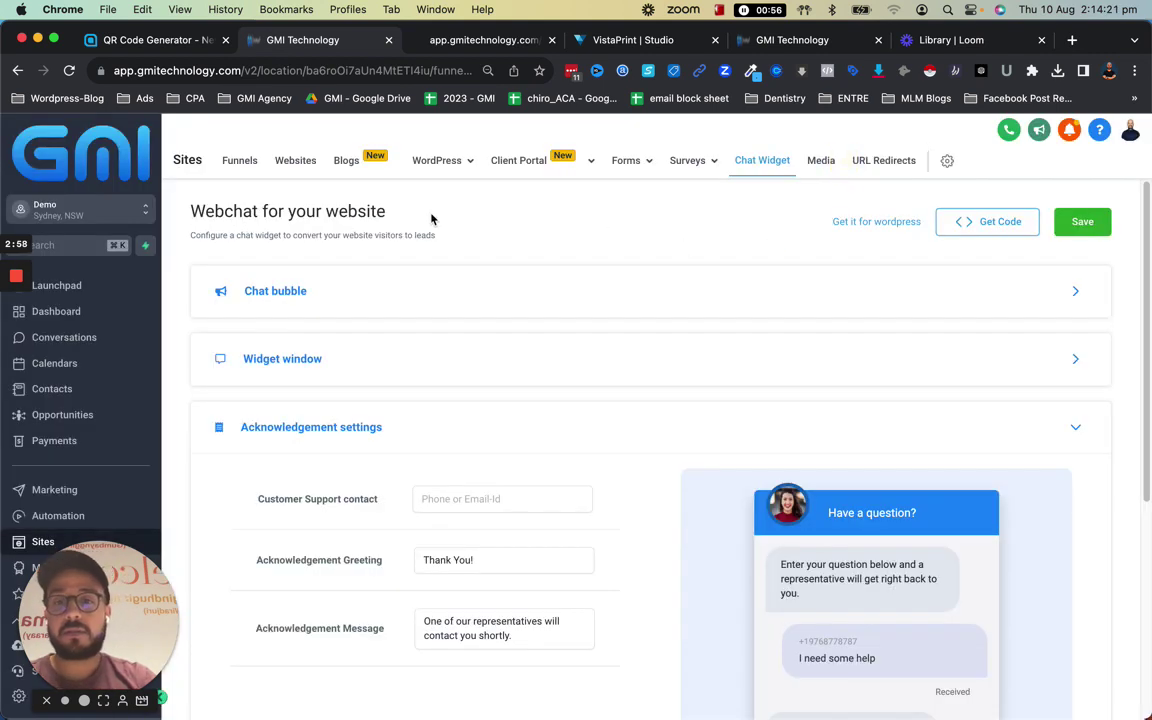
- Enable the chat widget in the Radiant Smiles website settings and save
click(295, 162)
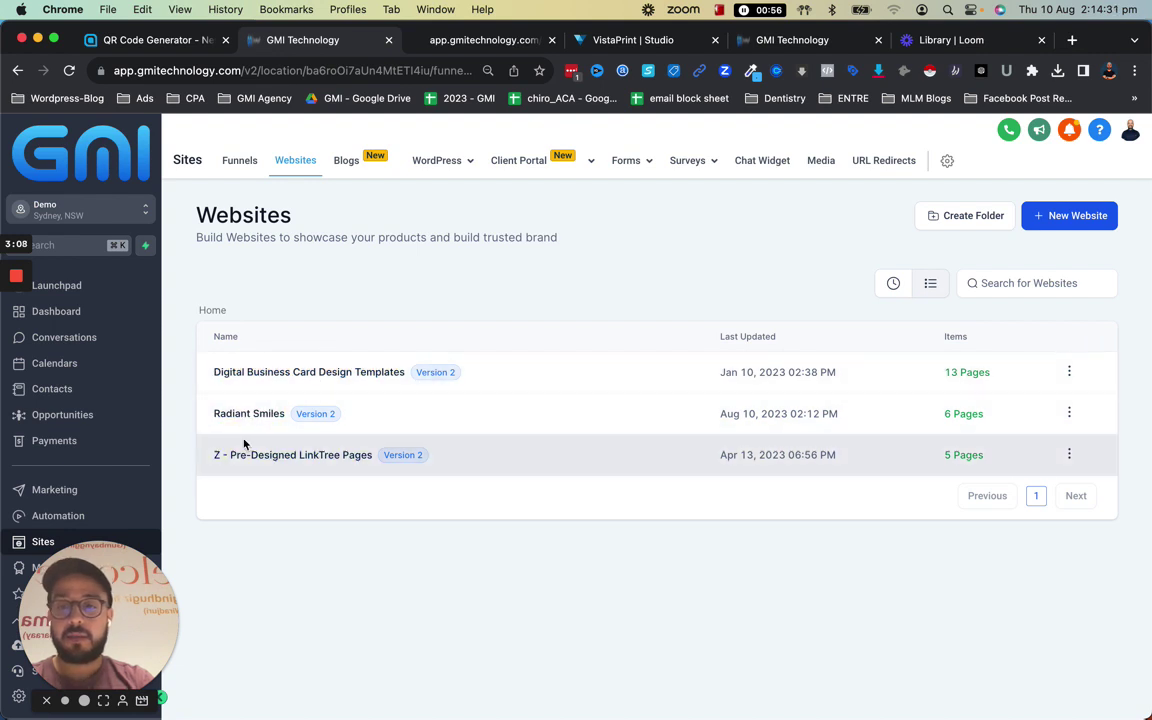
click(252, 414)
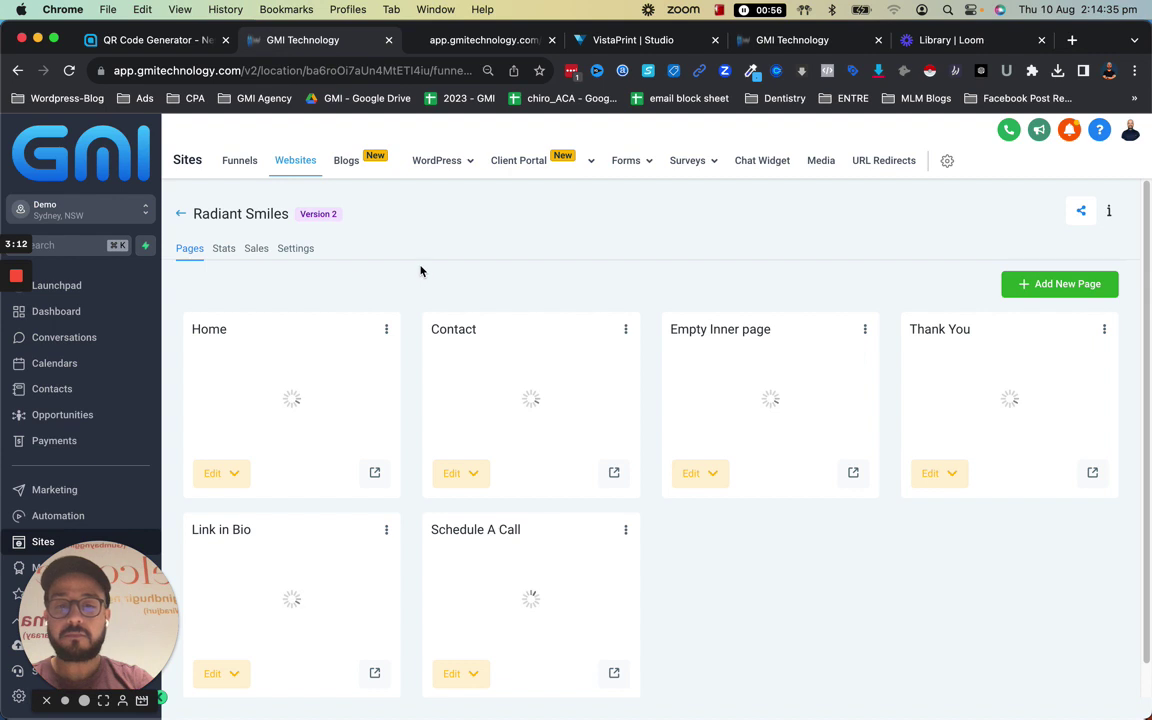
click(292, 250)
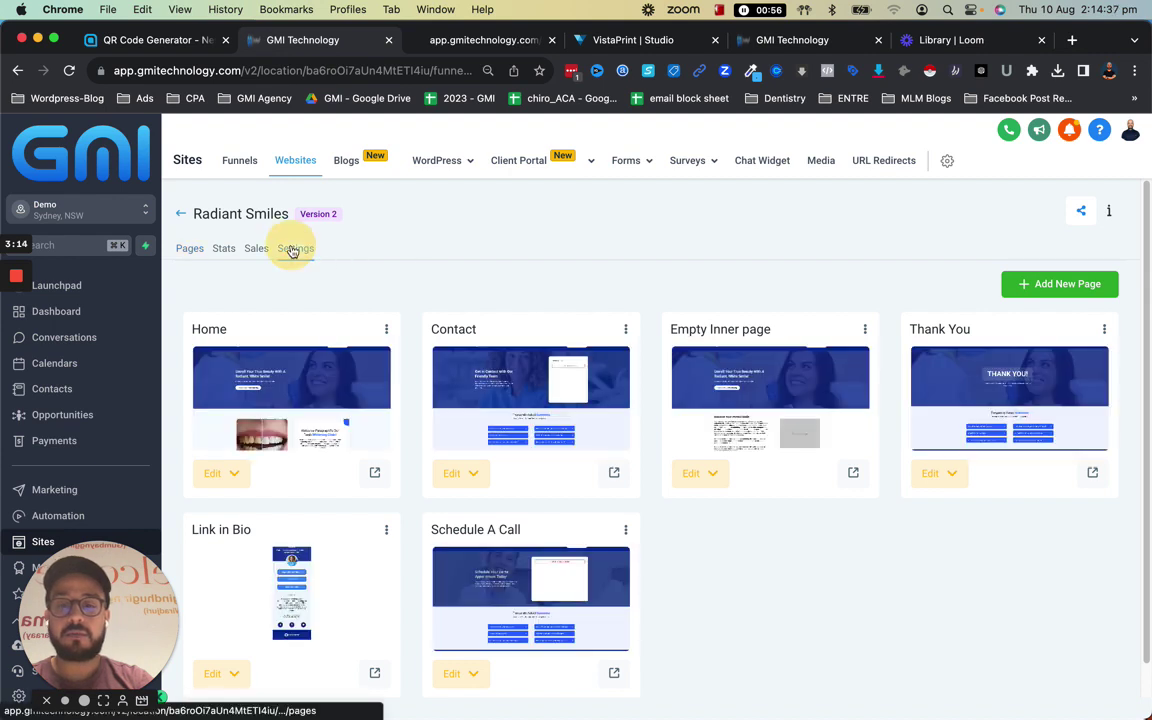
scroll(506, 408, down, 2)
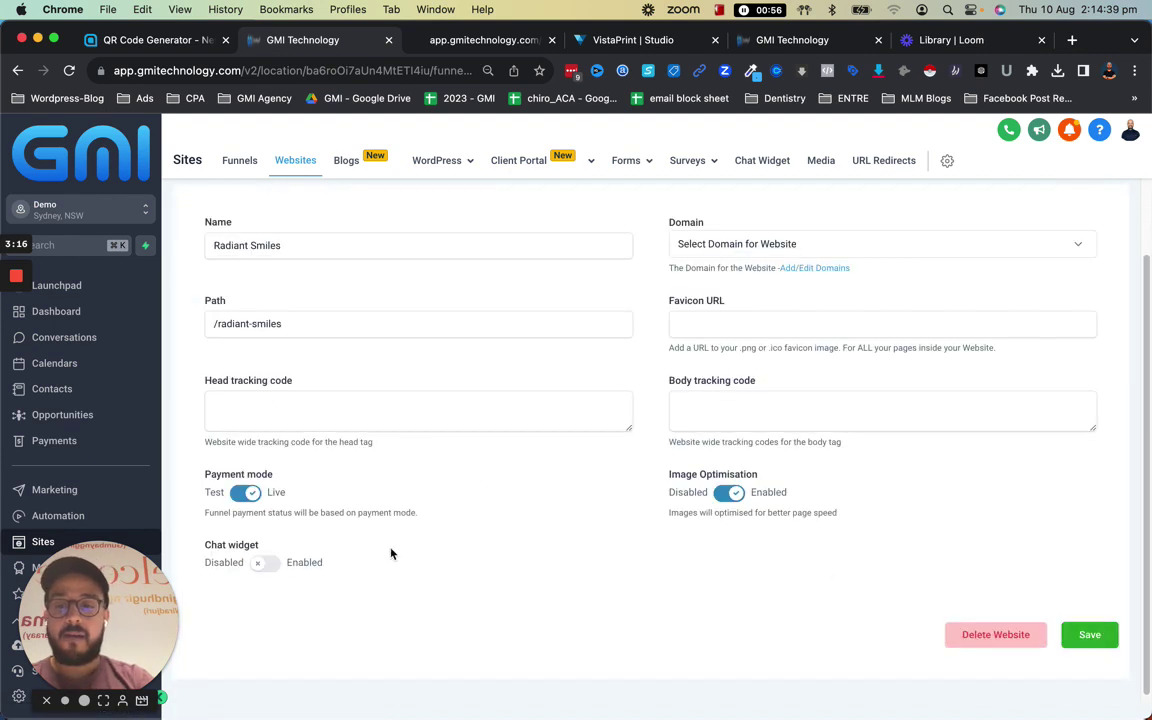
click(263, 565)
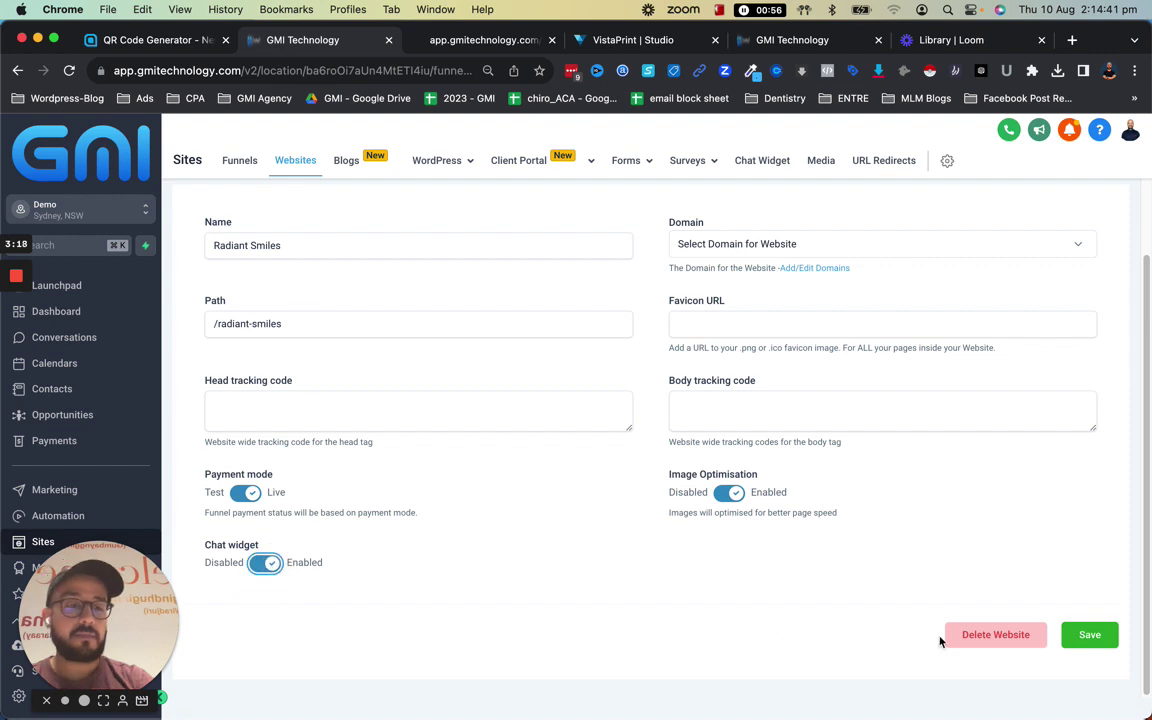
click(1055, 635)
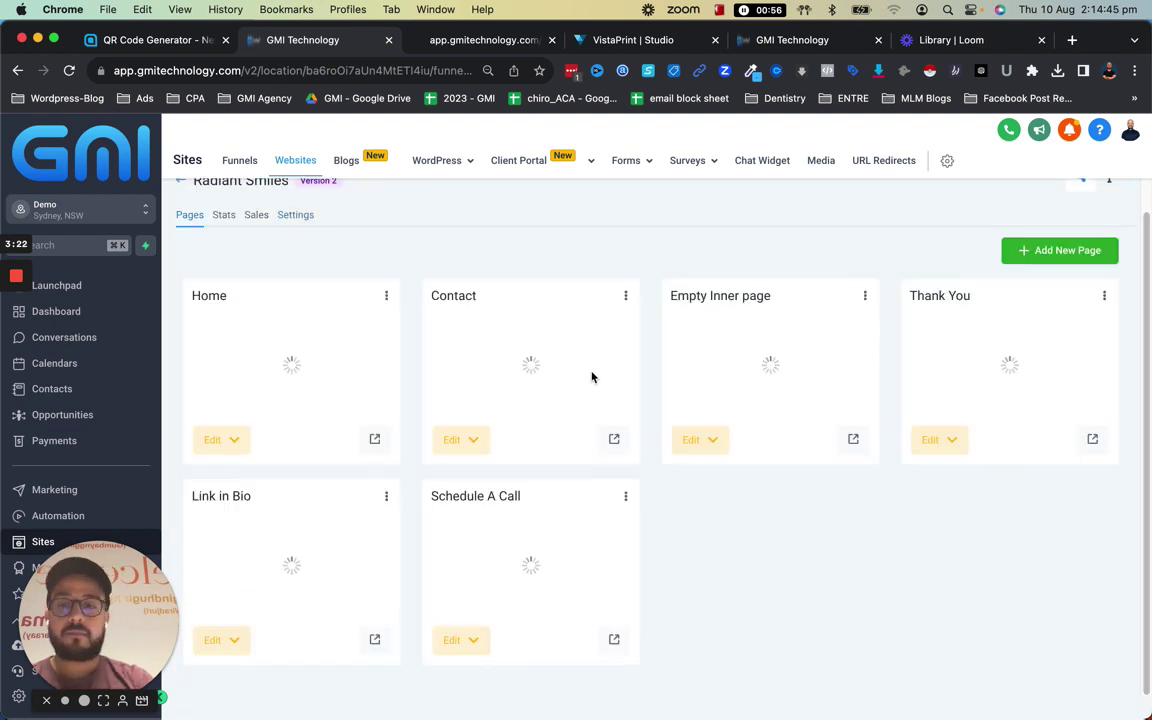
- Open the Home page preview, launch the chat widget, and fill in the name field
click(375, 441)
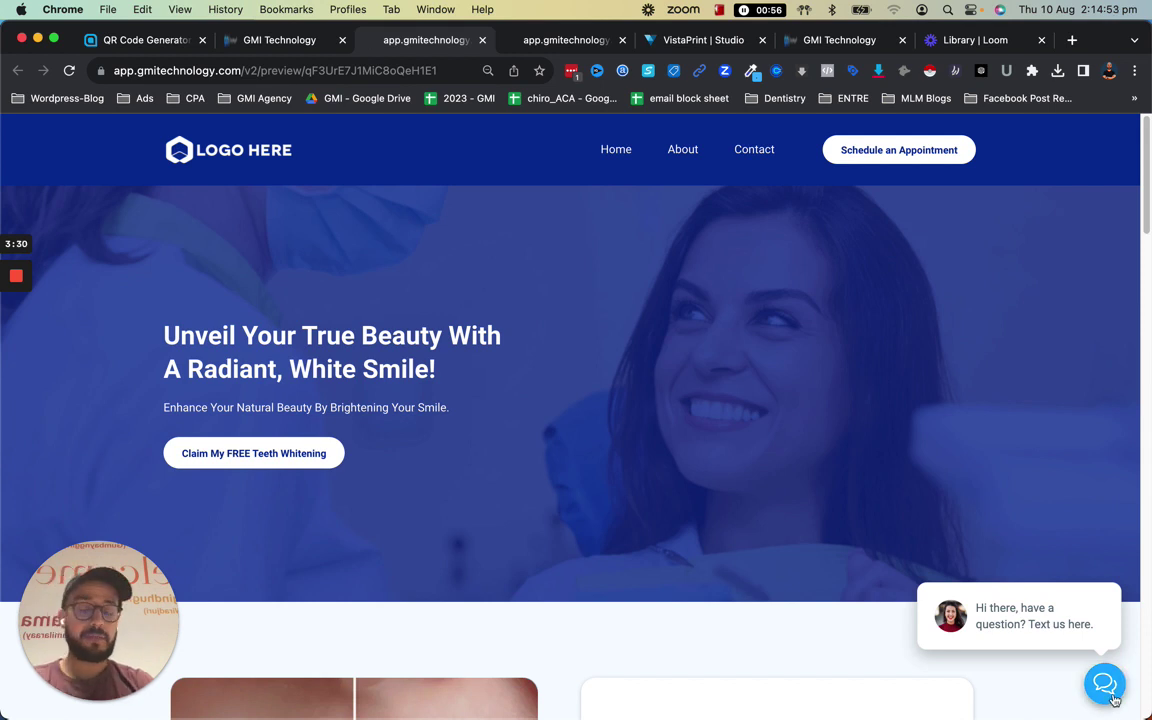
click(1110, 690)
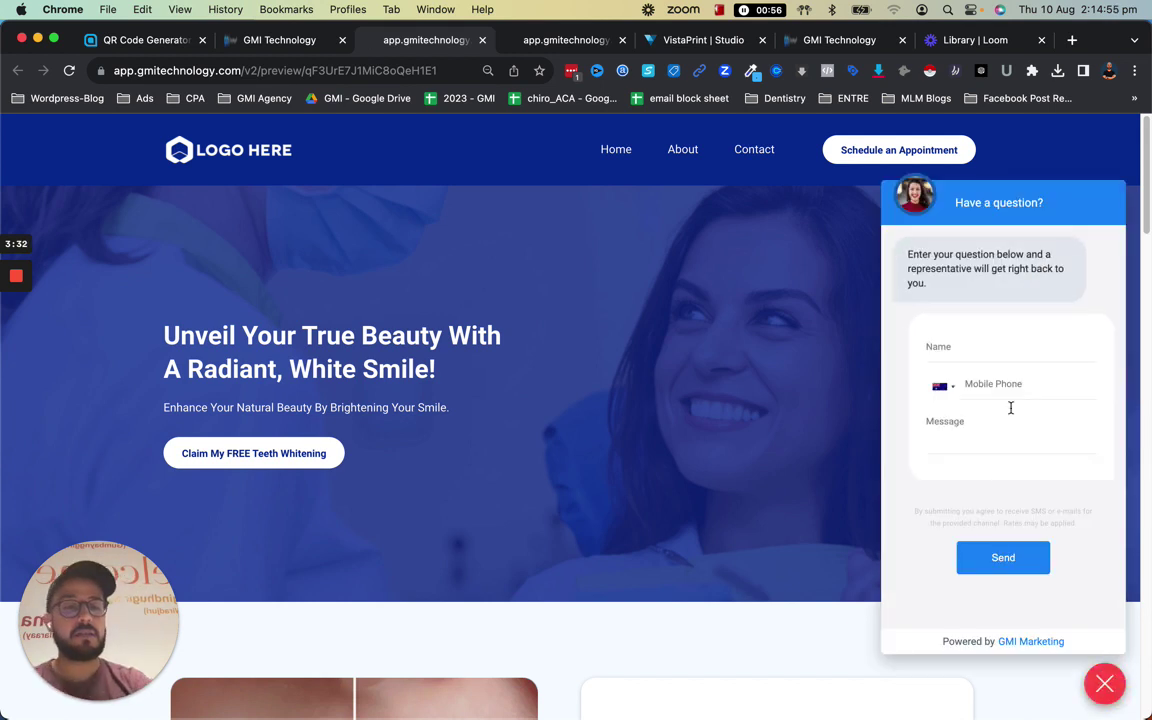
click(1000, 353)
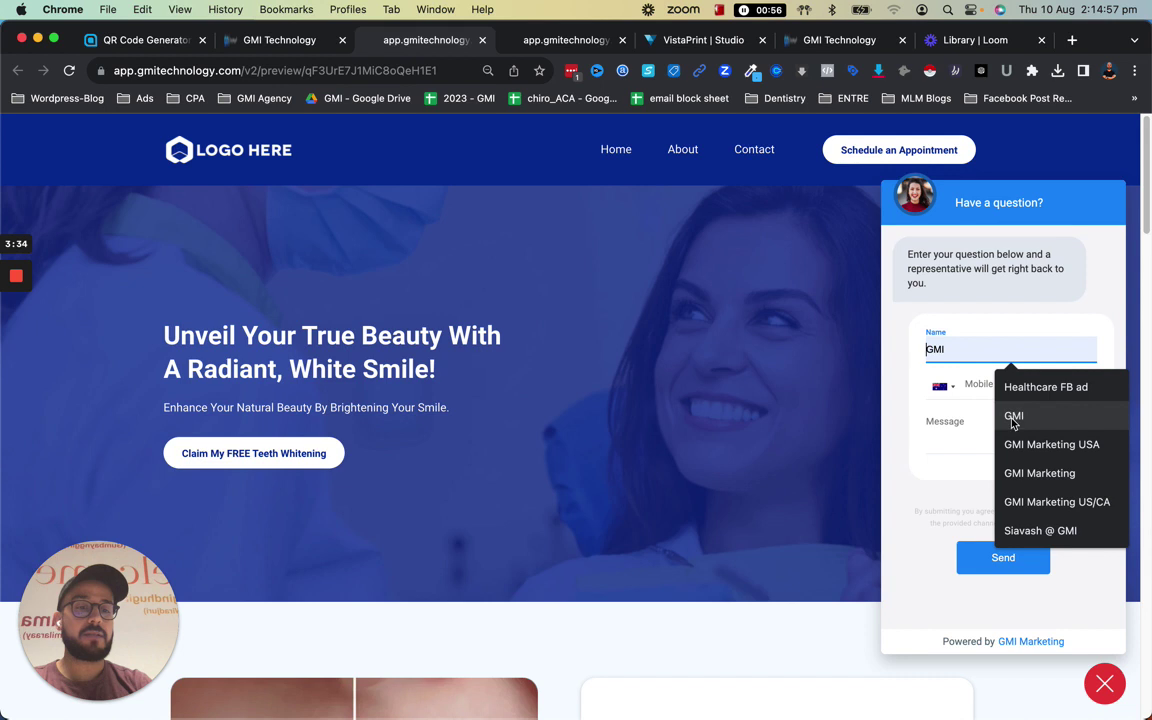
text(siavash)
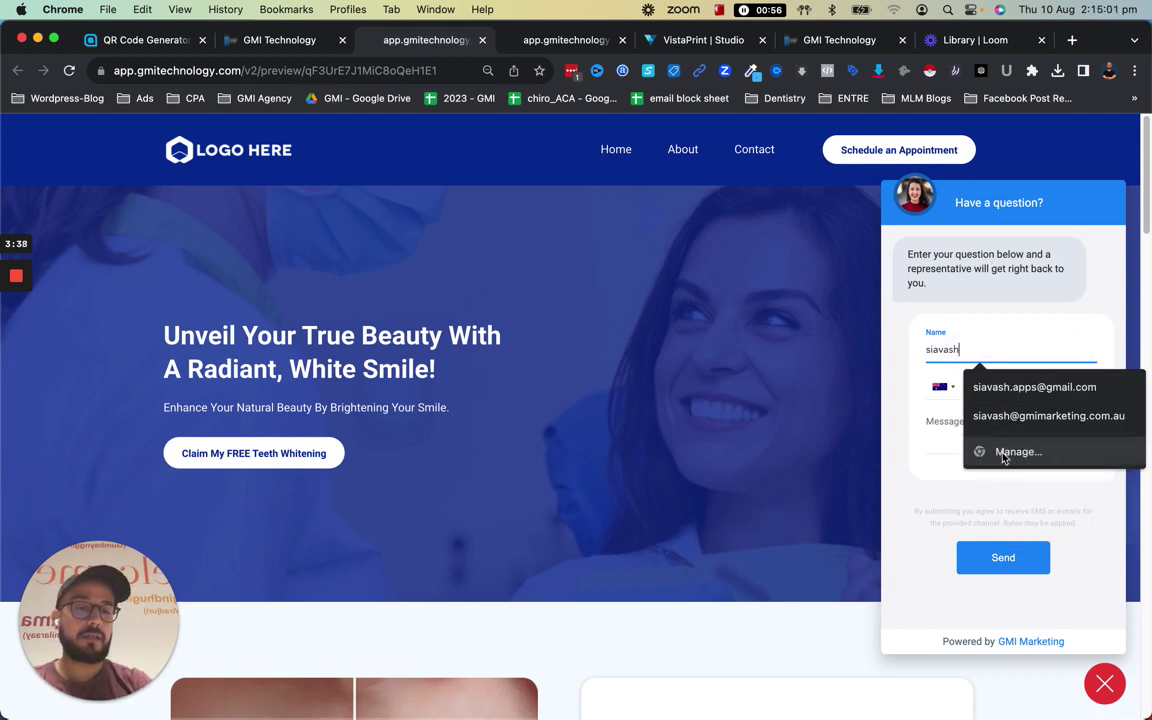
click(1070, 414)
- Enter a mobile phone number and 'whatever message', send the enquiry, and return to GMI
click(980, 386)
text(0400 000 000)
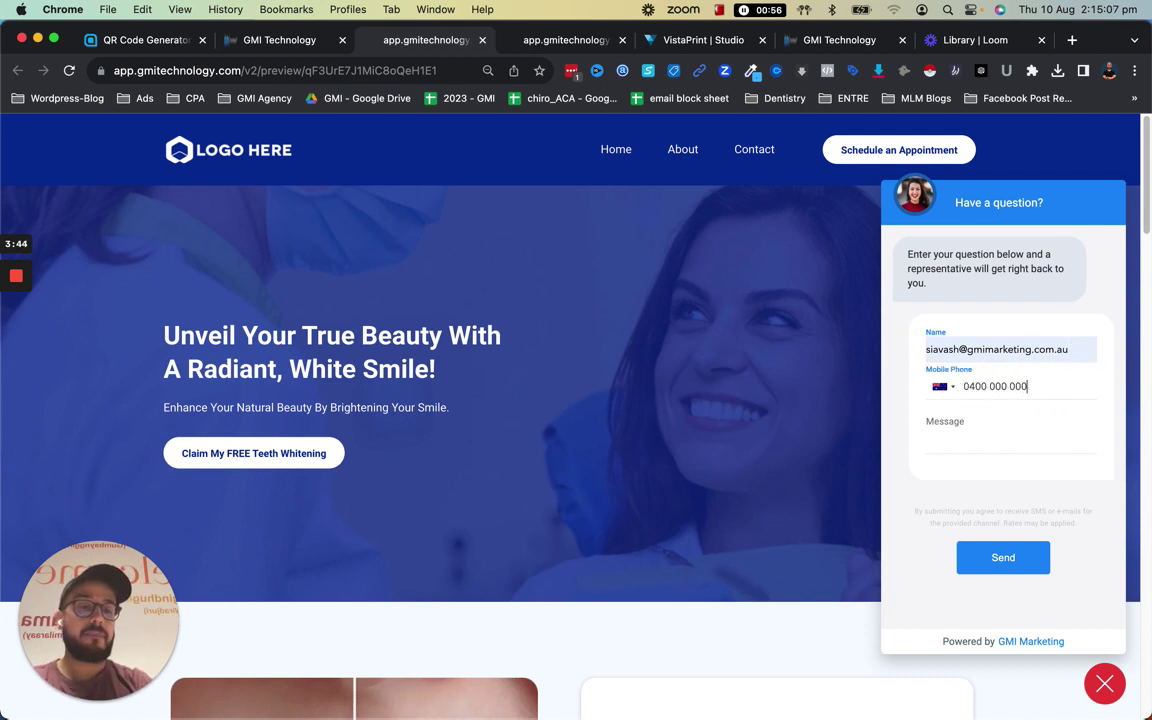
click(992, 432)
text(whatever message)
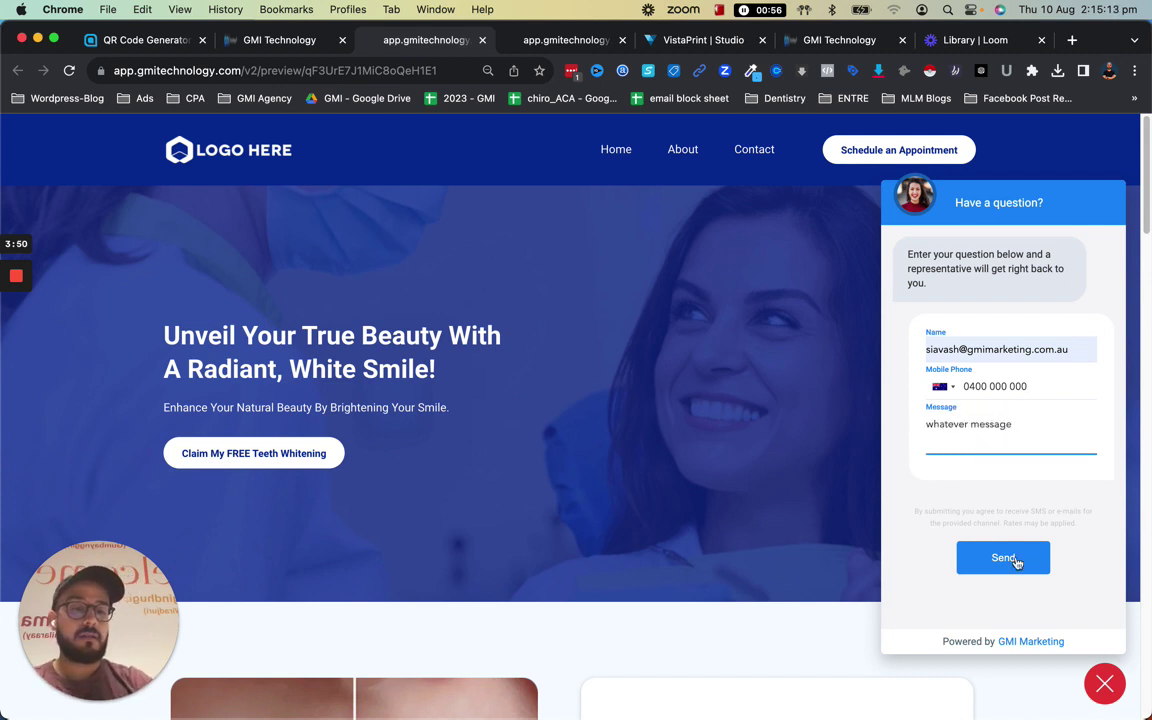
click(1020, 557)
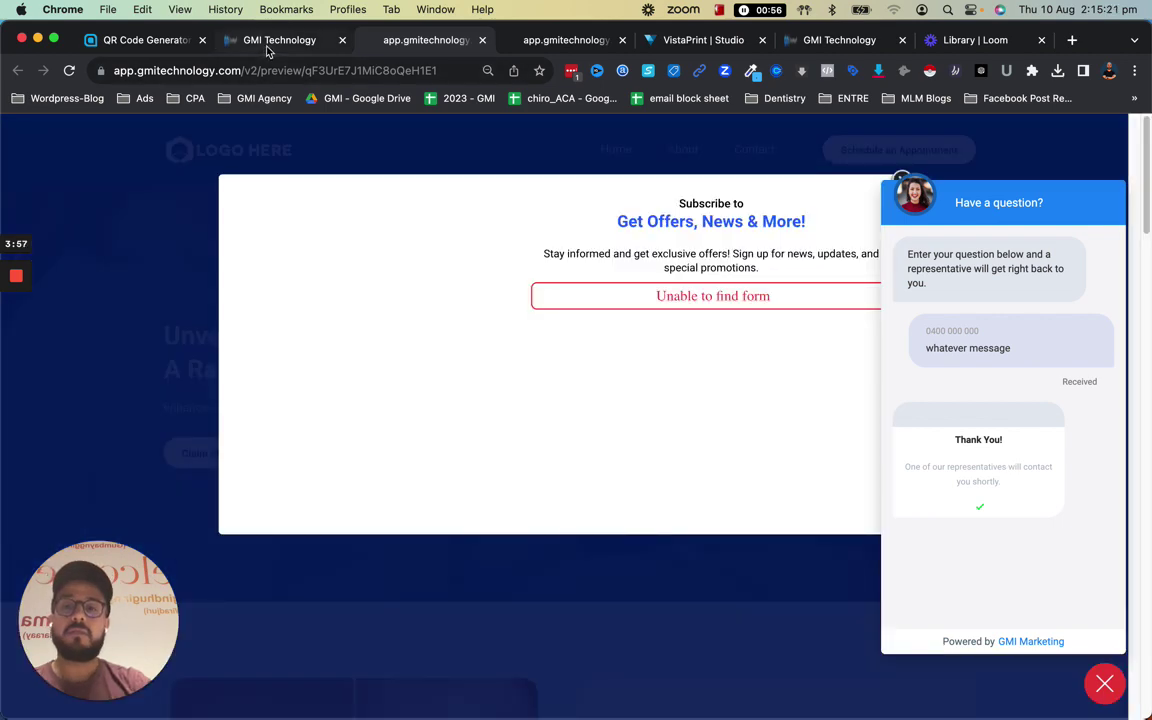
click(270, 42)
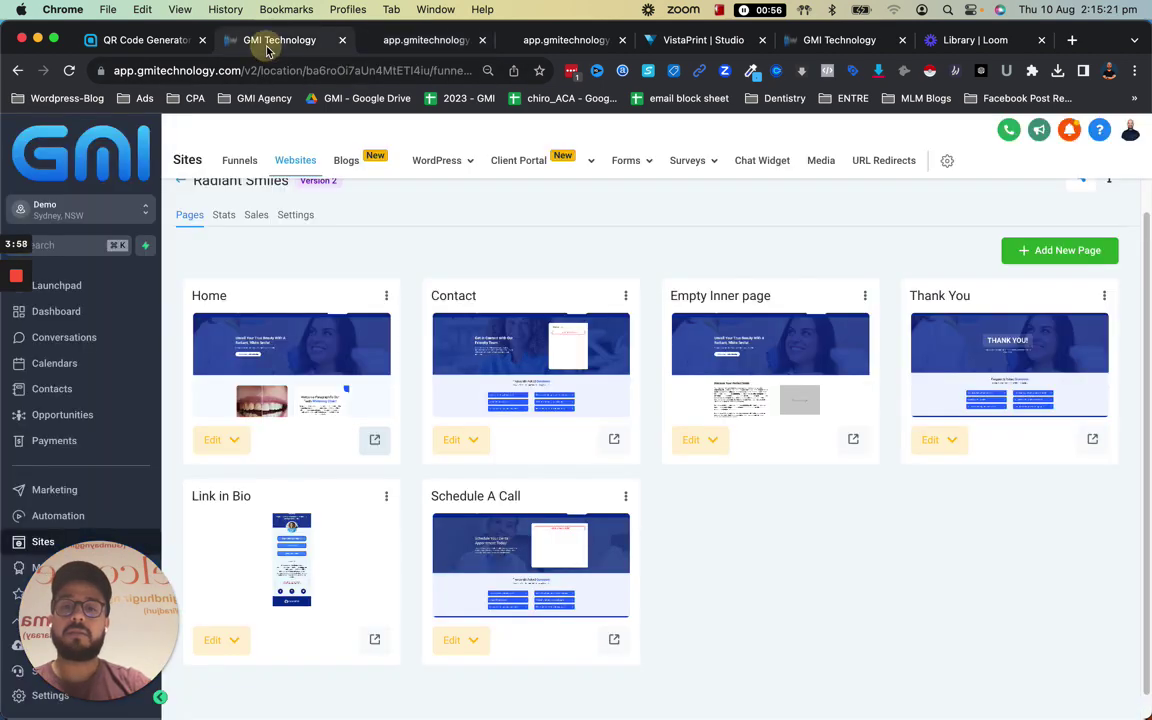
- Open the newest chat-enquiry contact's record from the Contacts list
click(52, 389)
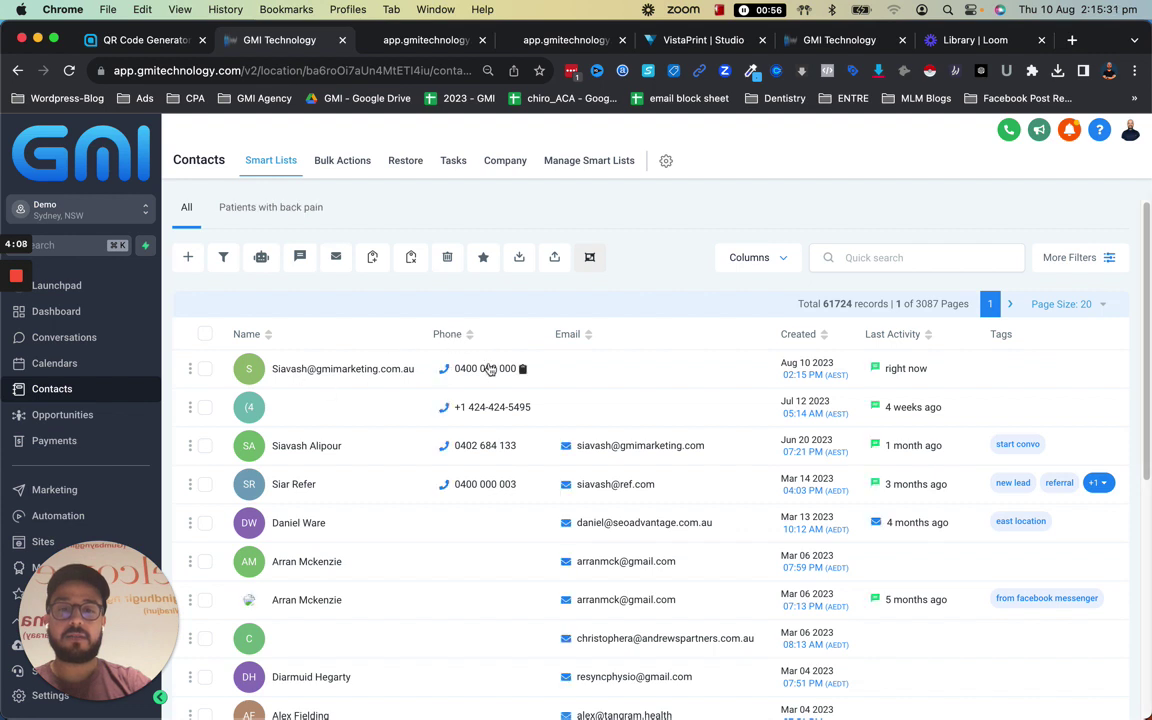
click(629, 377)
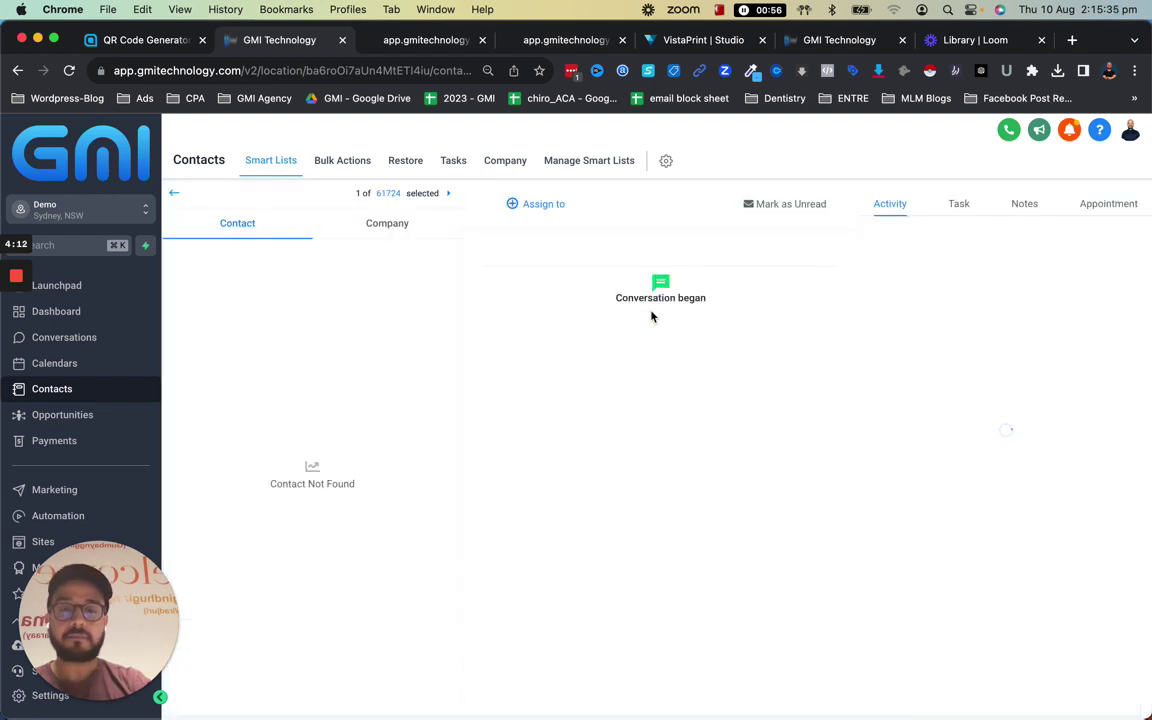